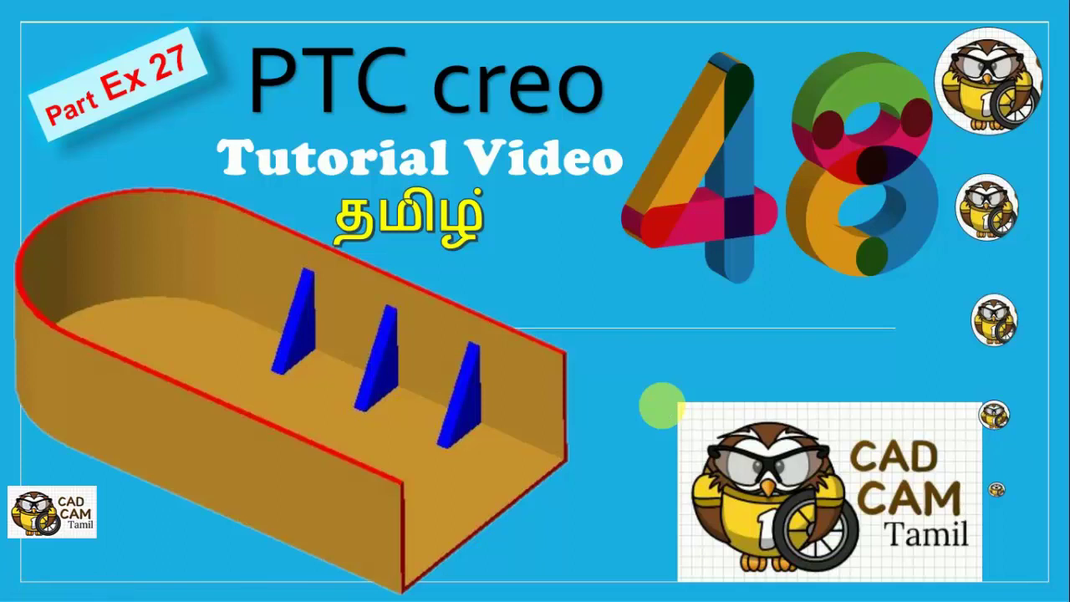
- Advance past the title slide to the ex_26.pdf exercise drawing
click(661, 406)
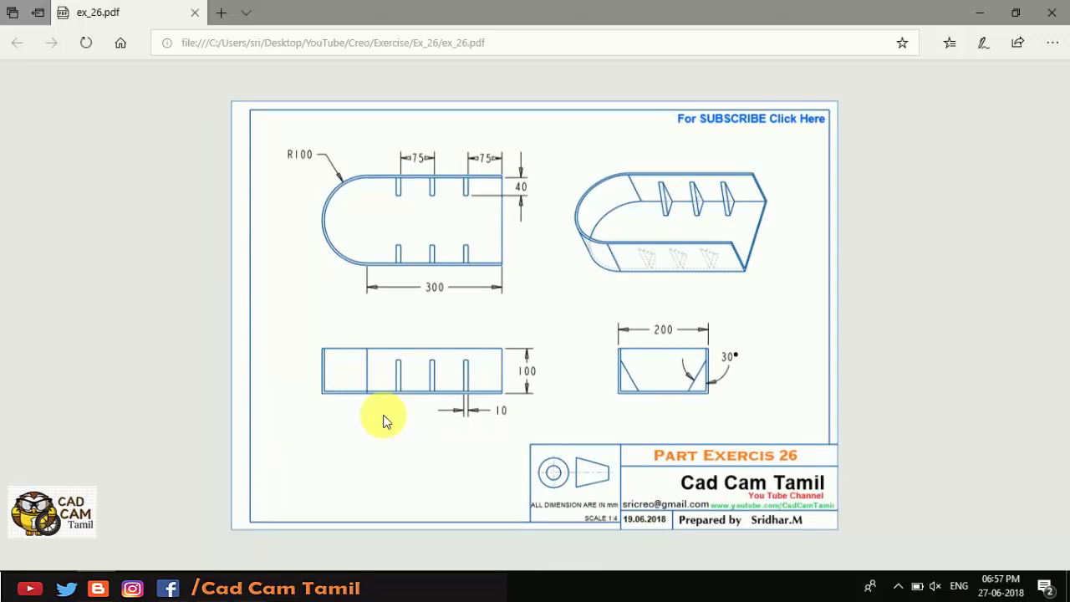
- Zoom into the ex_26.pdf drawing to read the tray dimensions
ctrl+scroll(489, 410, up, 2)
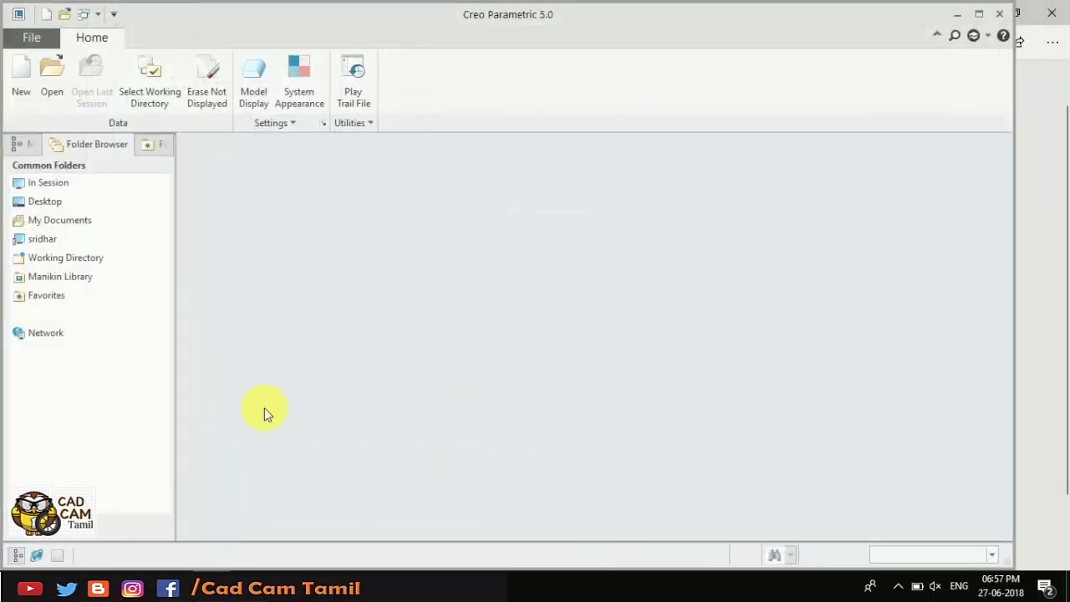
- Create solid part EX27 using the mmns_part_solid template instead of the default
click(23, 92)
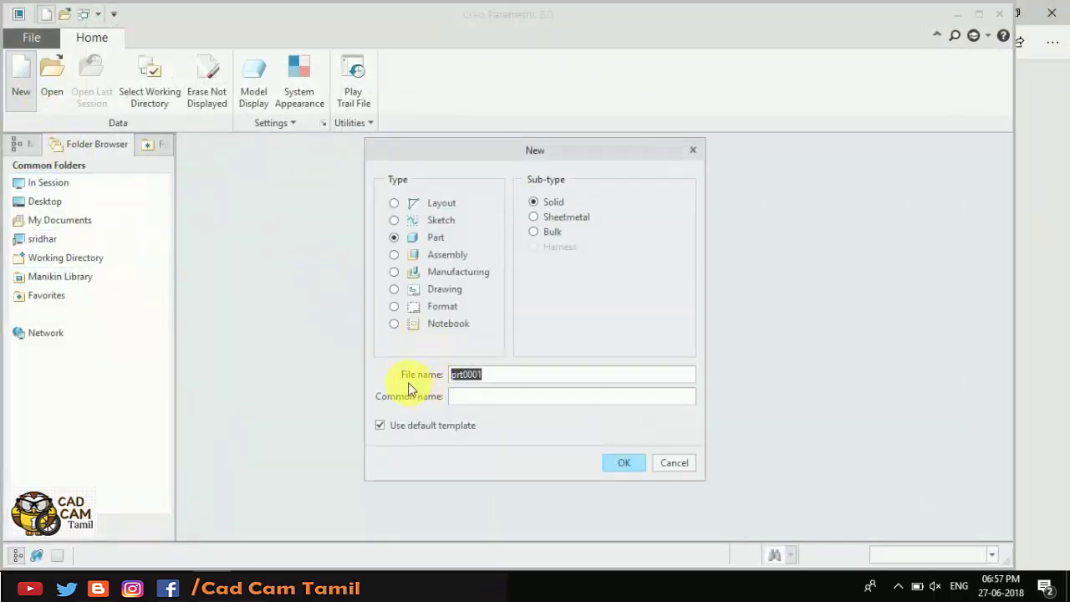
click(420, 426)
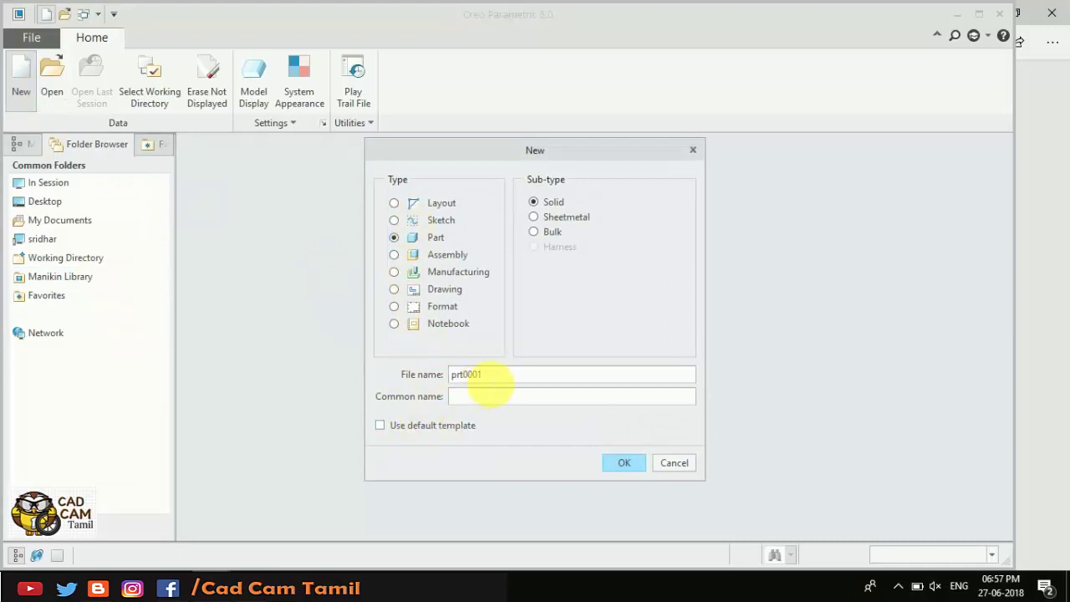
drag(486, 376, 429, 375)
text(Ex)
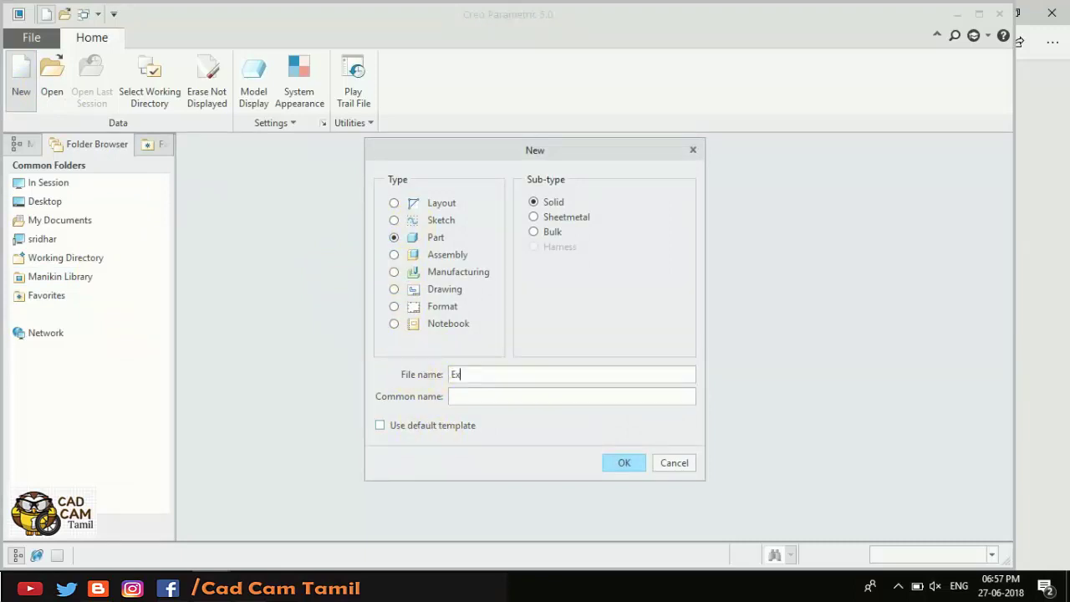
text(27)
click(620, 462)
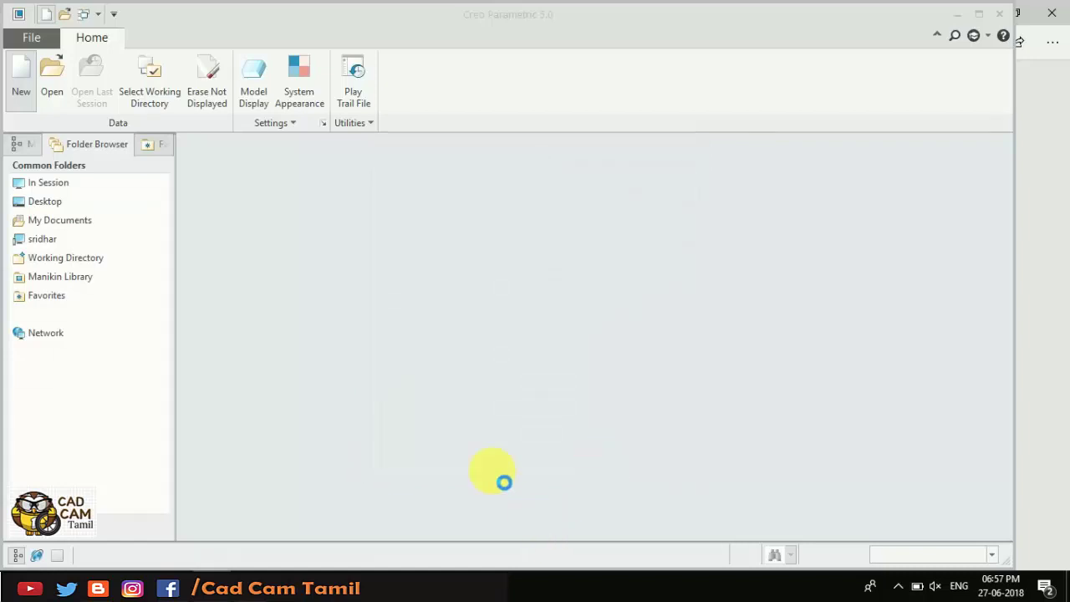
scroll(454, 241, down, 1)
click(398, 240)
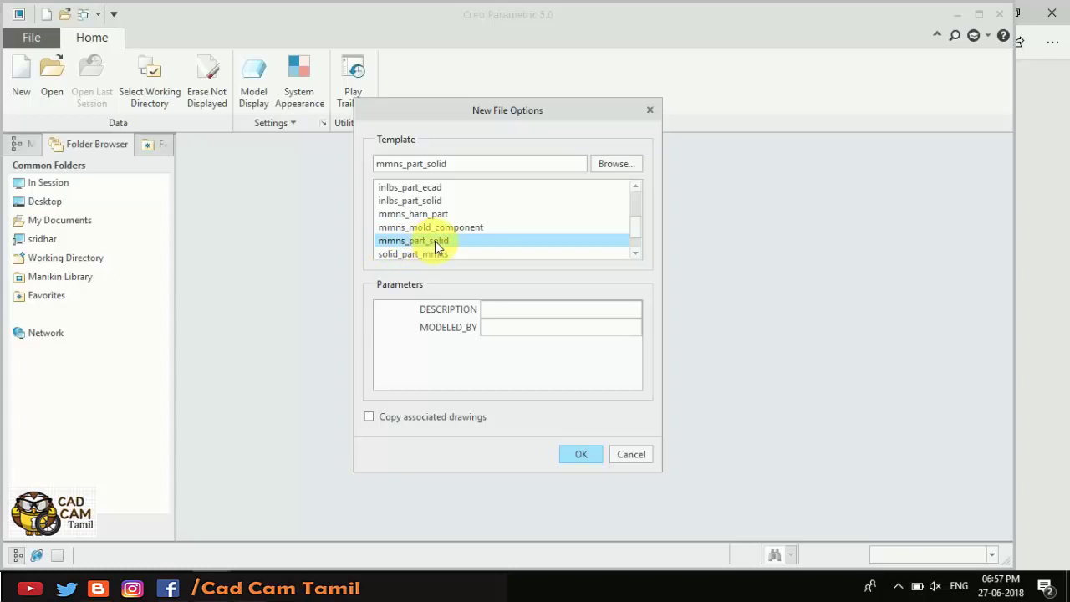
click(578, 458)
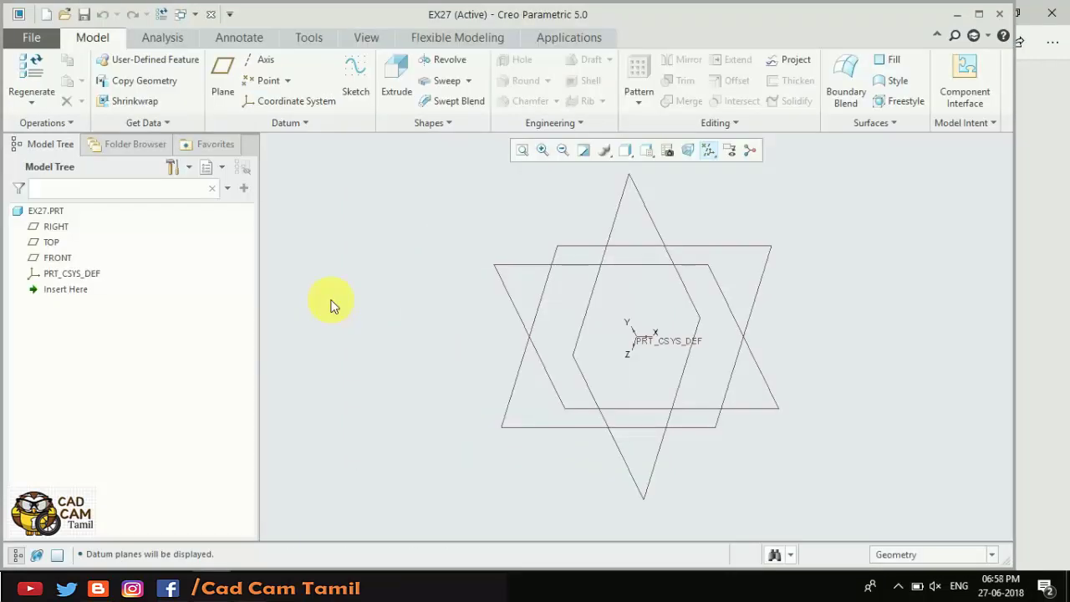
- Start a sketch on the TOP plane, oriented flat to the screen
click(363, 93)
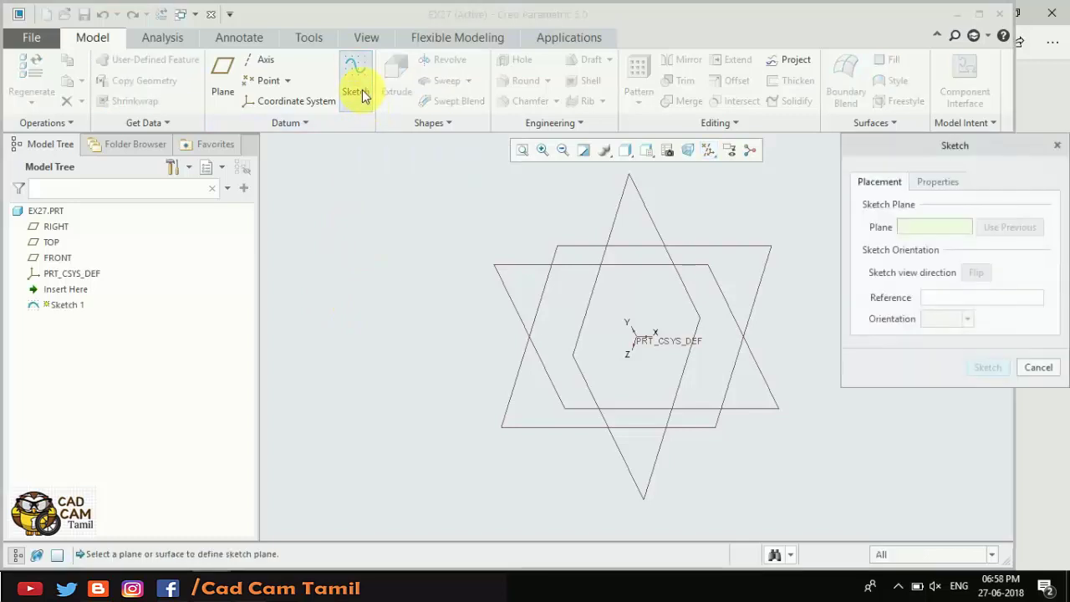
click(745, 248)
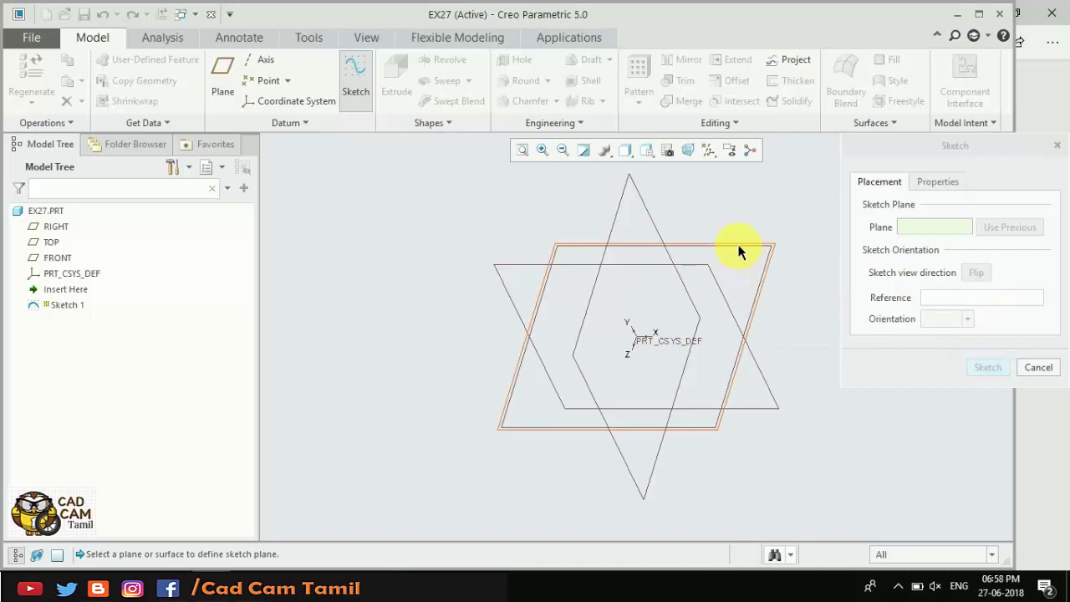
click(987, 366)
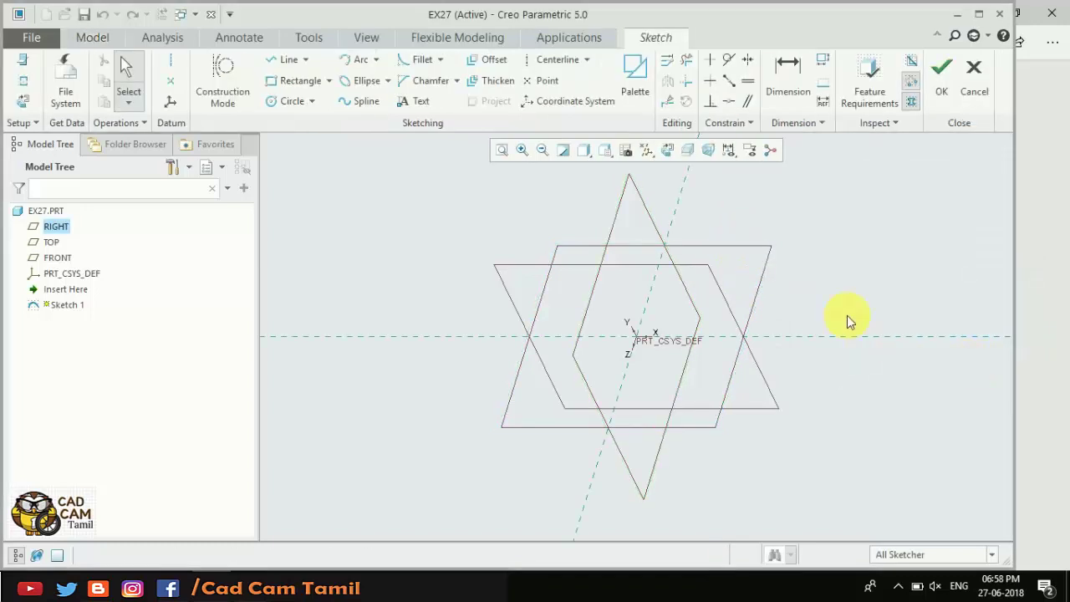
click(669, 152)
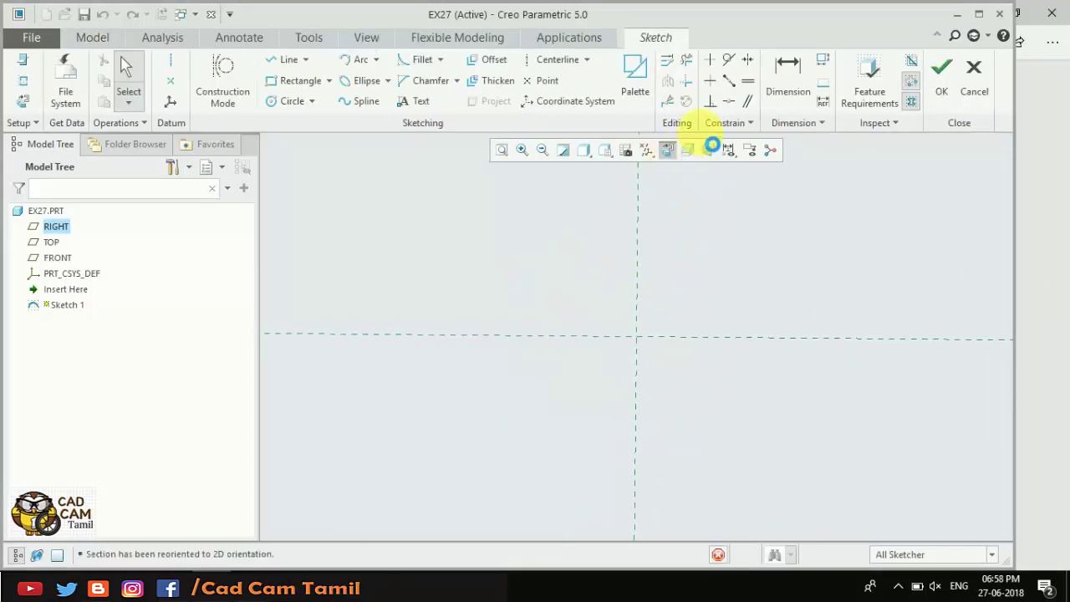
- Draw vertical and horizontal centerlines through the origin
click(748, 60)
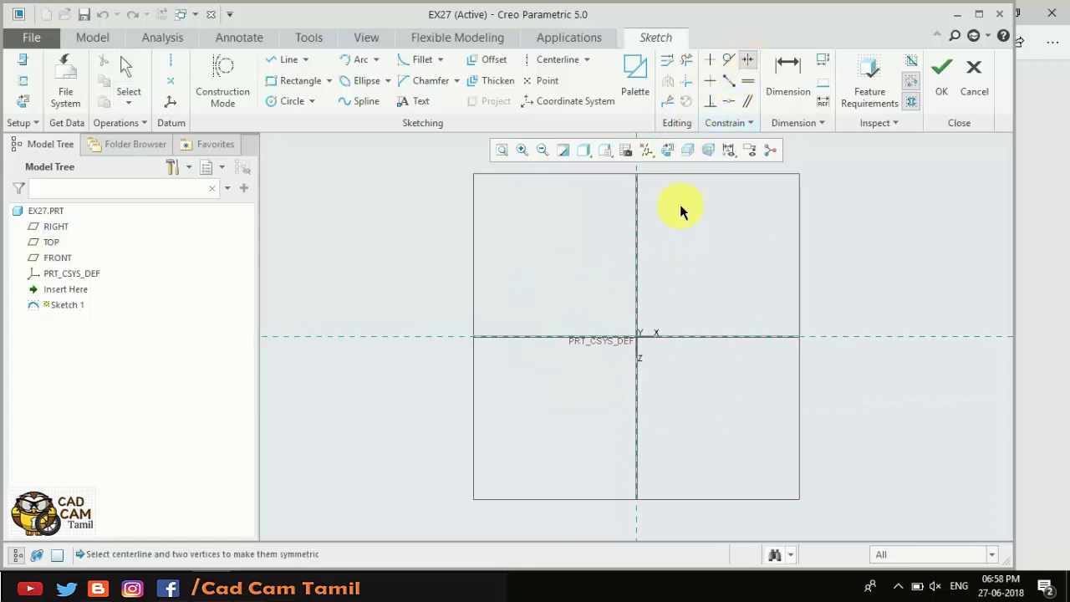
click(636, 213)
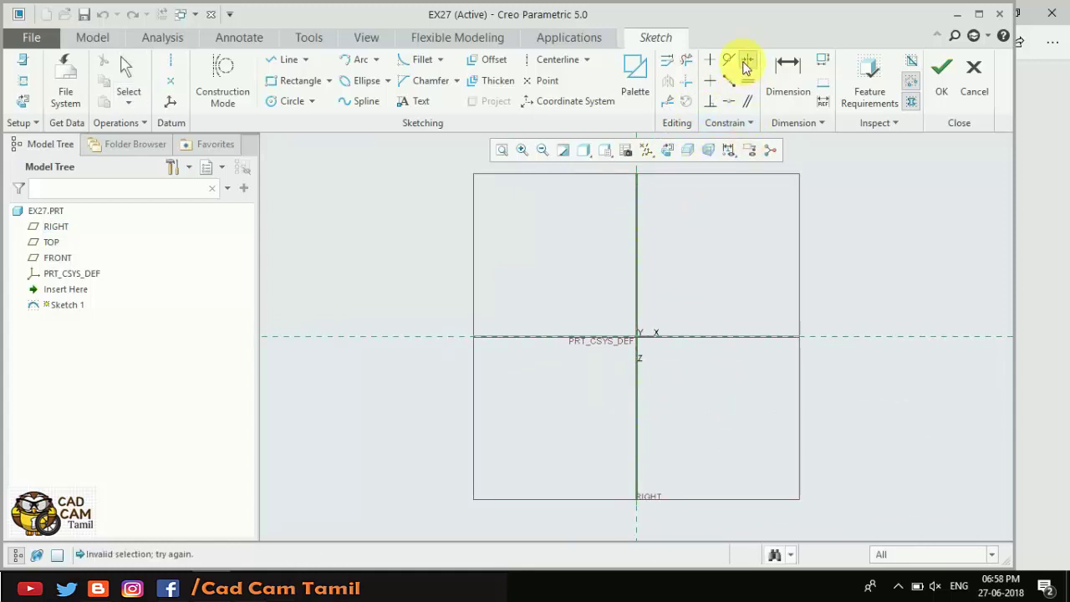
click(558, 60)
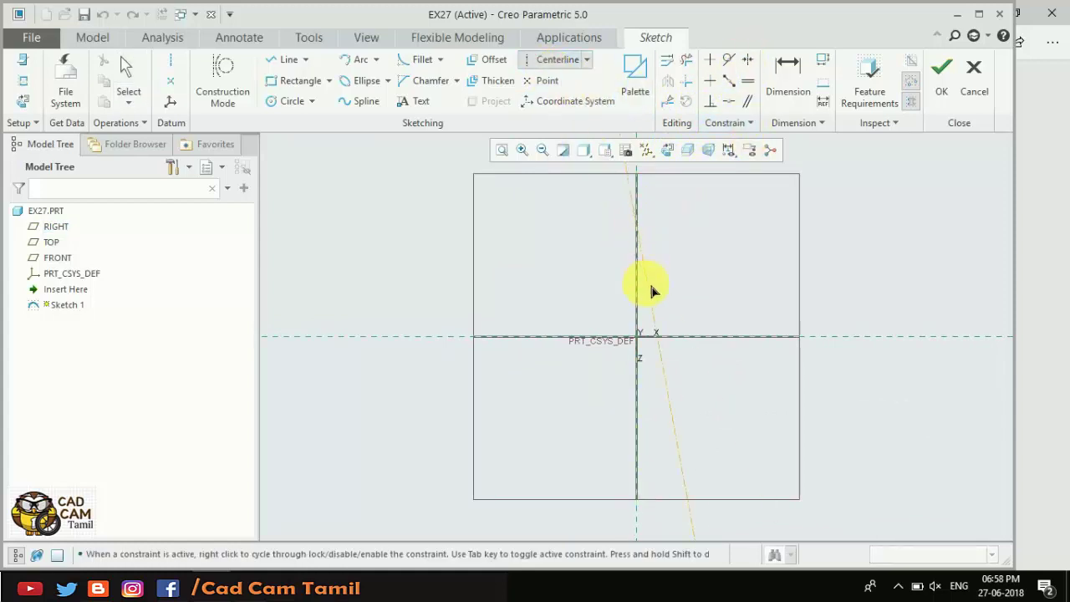
click(640, 303)
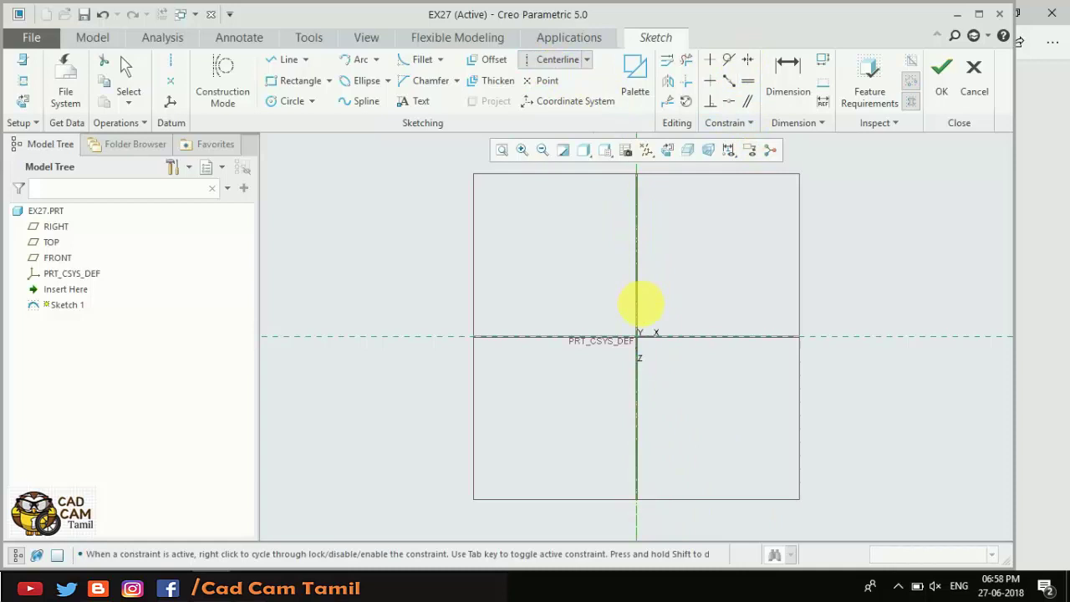
click(682, 338)
- Draw a center rectangle anchored at the origin
click(328, 81)
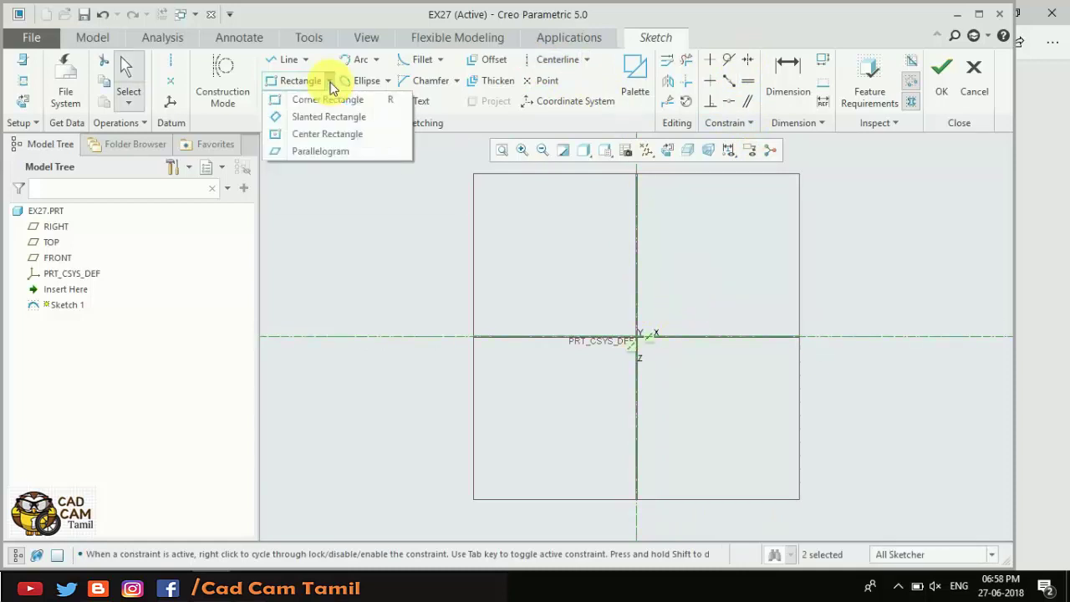
click(324, 136)
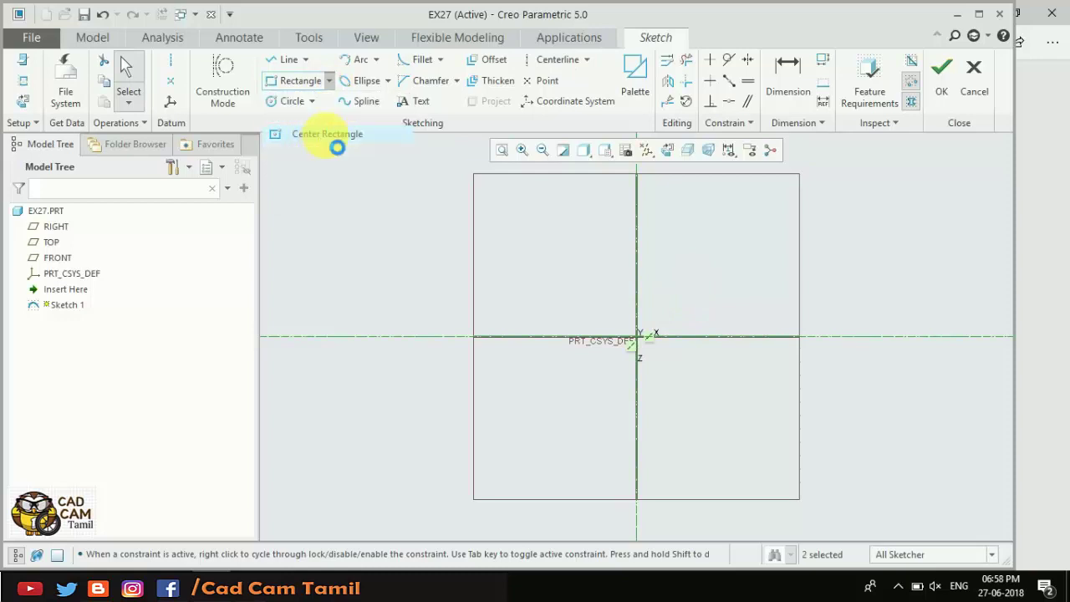
click(640, 342)
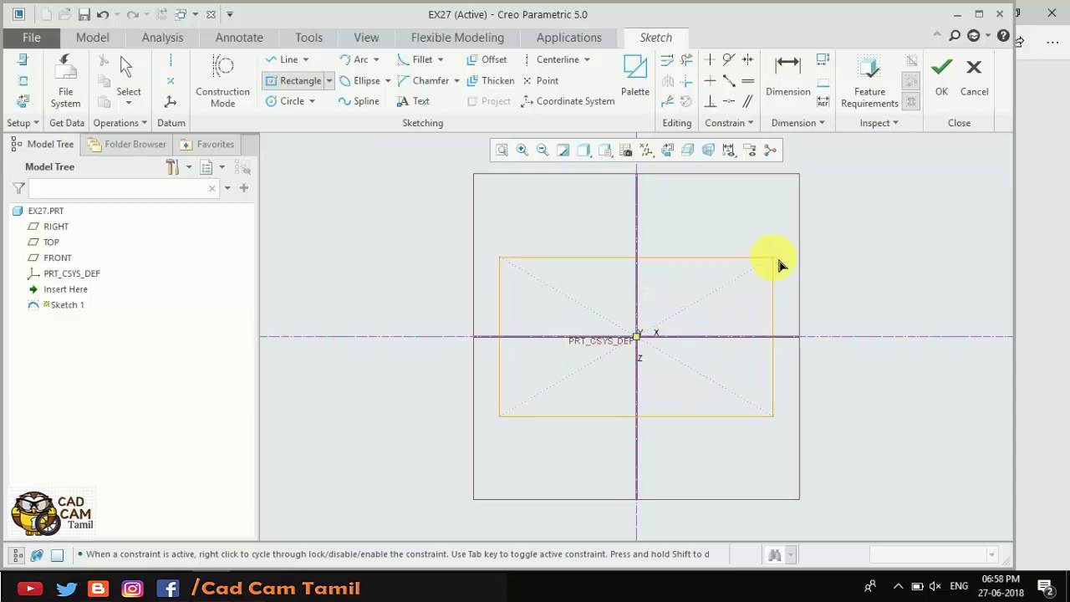
middle_click(844, 265)
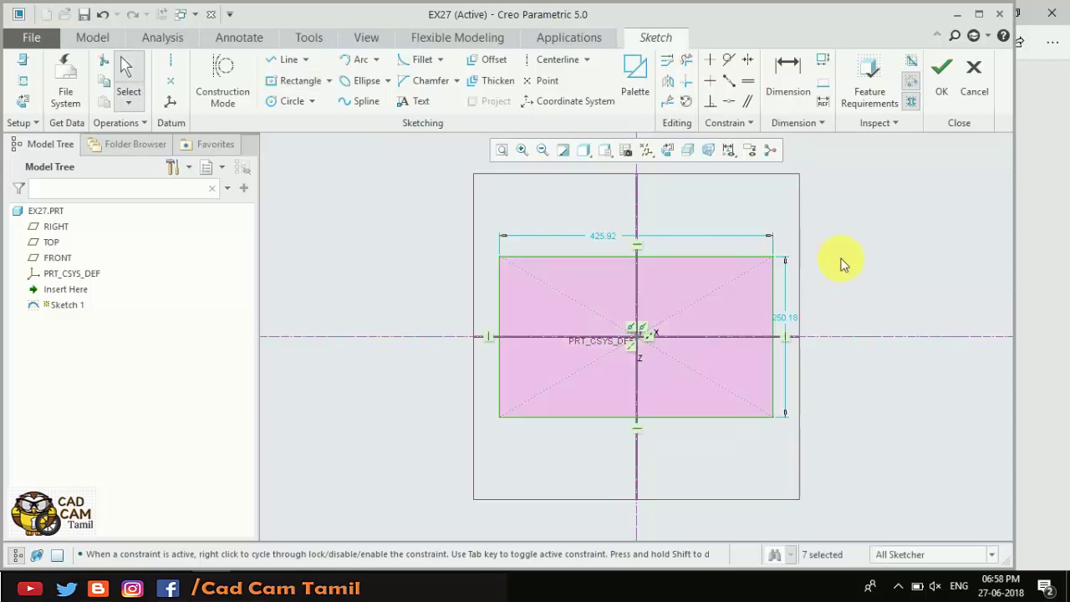
- Dimension the rectangle 300 wide by 200 high, correcting the initial 500 width
double_click(608, 235)
text(500)
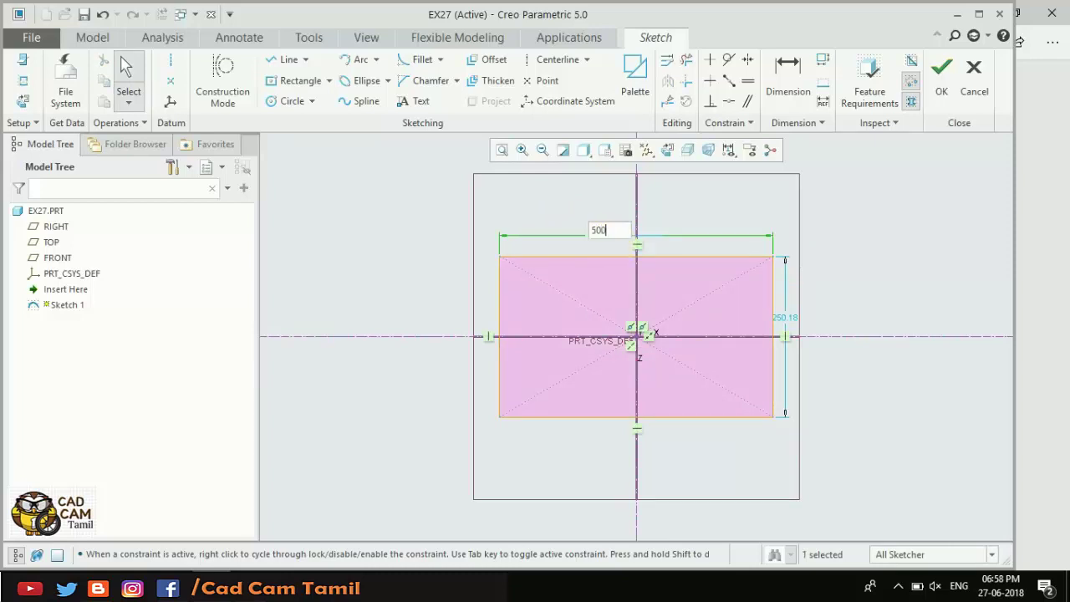
key(Return)
double_click(818, 318)
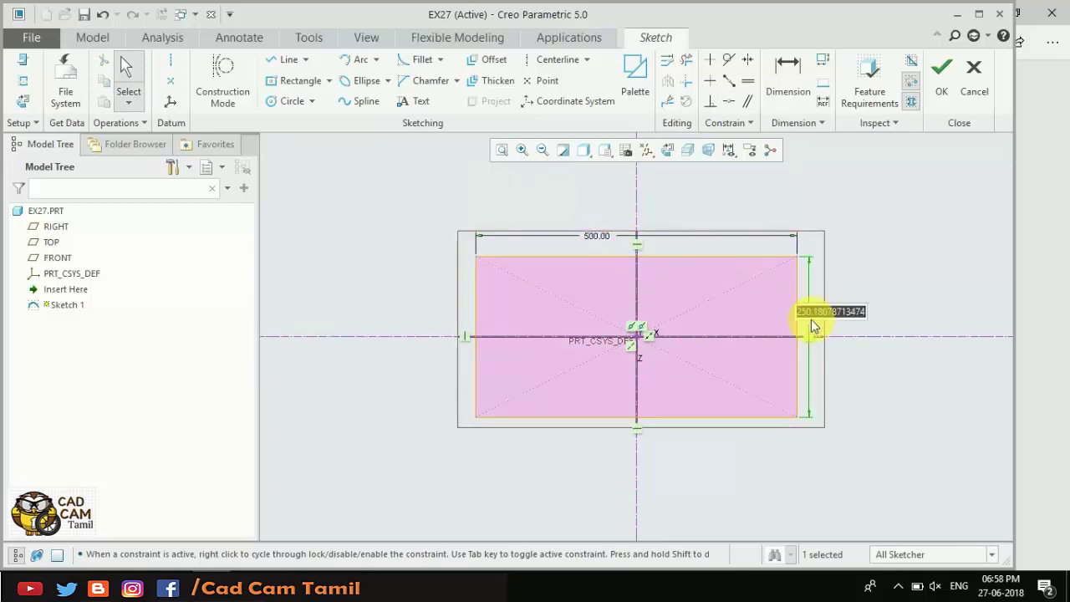
text(200)
key(Return)
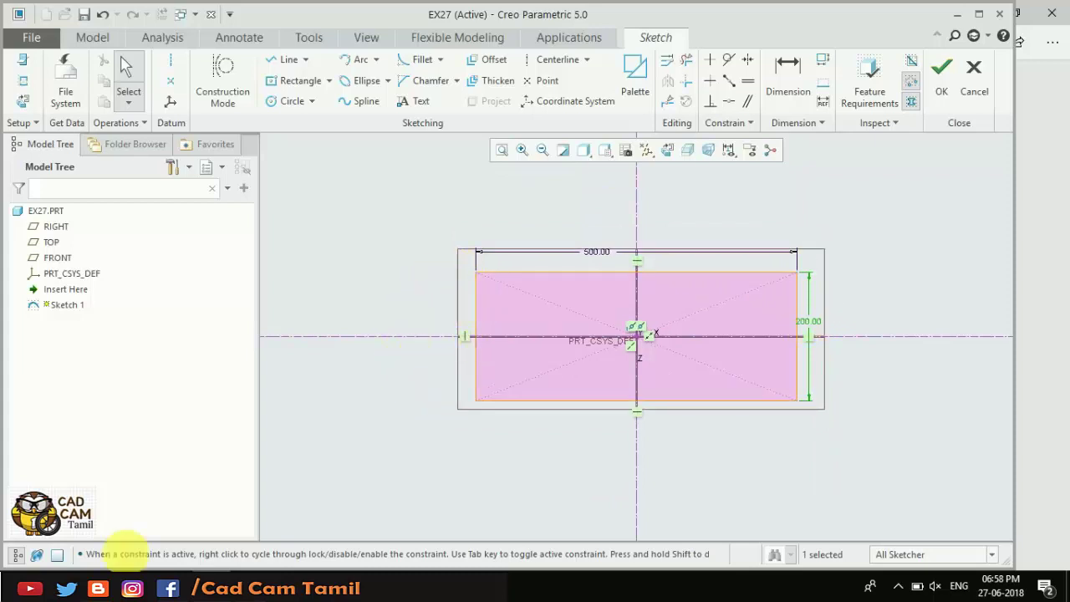
click(96, 567)
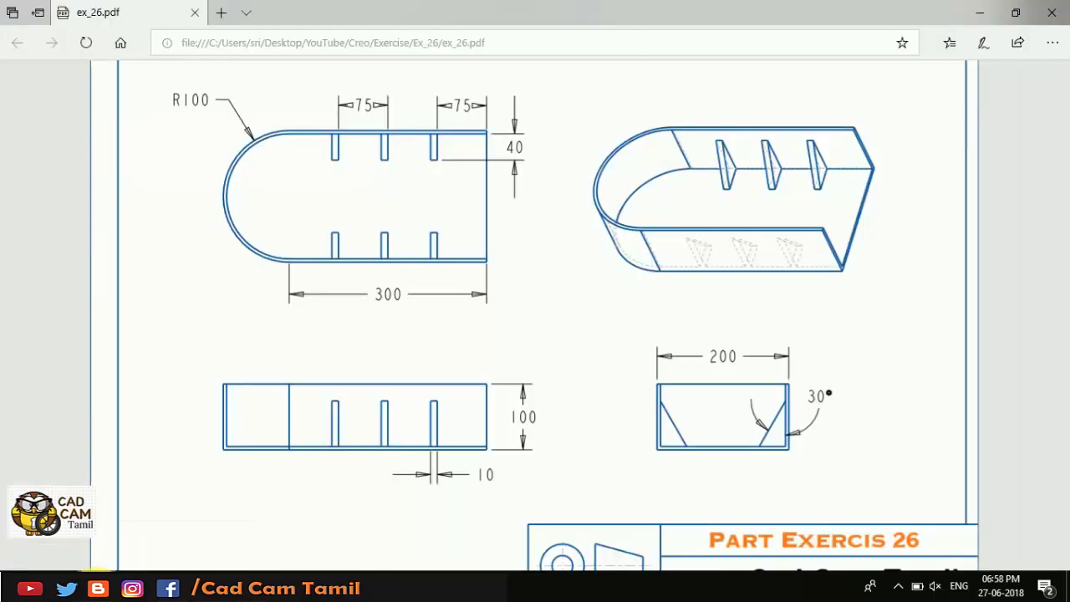
key(alt+Tab)
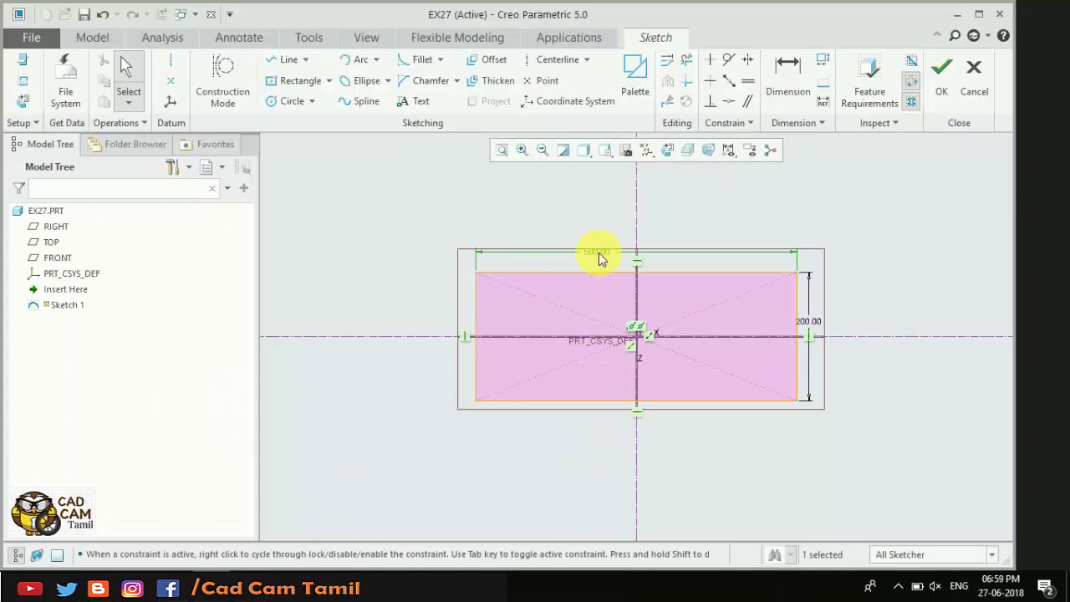
double_click(599, 252)
text(300)
key(Return)
- Add a circle centred on the left edge midpoint and trim it into a rounded left end
click(288, 101)
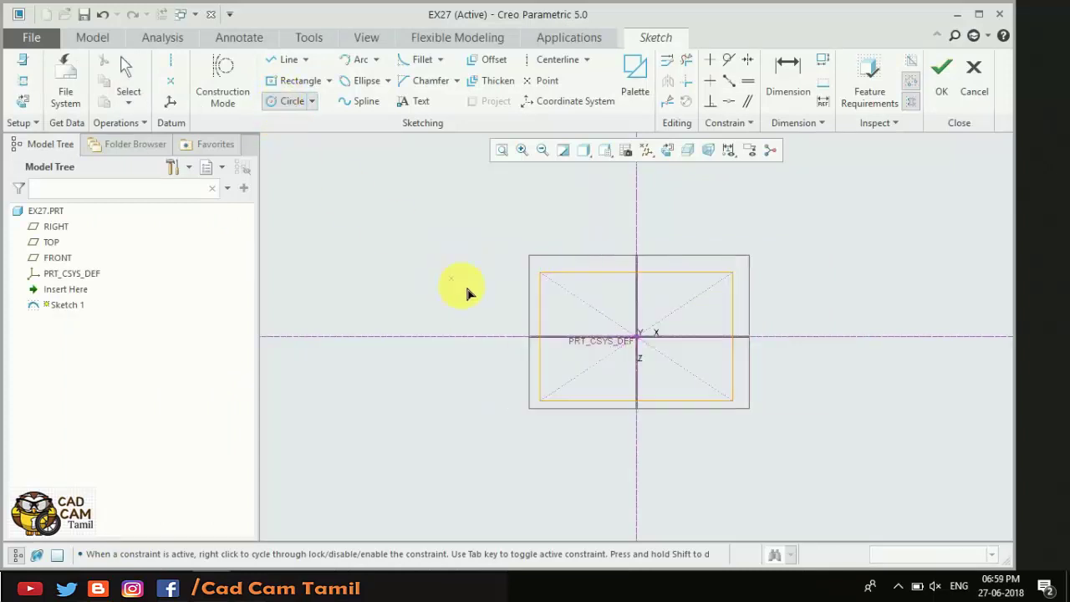
click(540, 337)
click(547, 280)
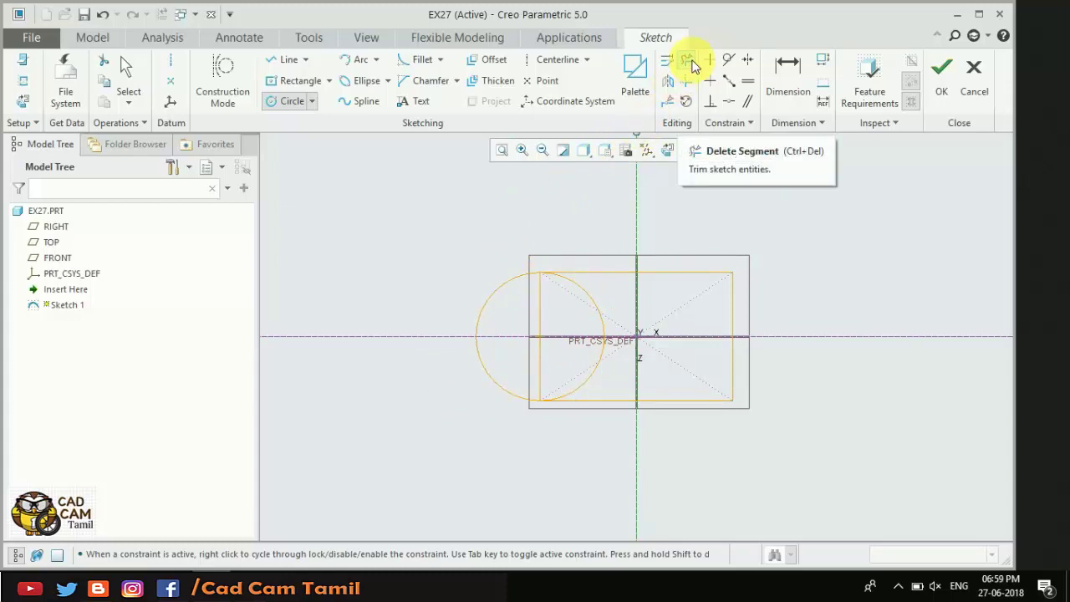
click(691, 62)
drag(622, 292, 596, 385)
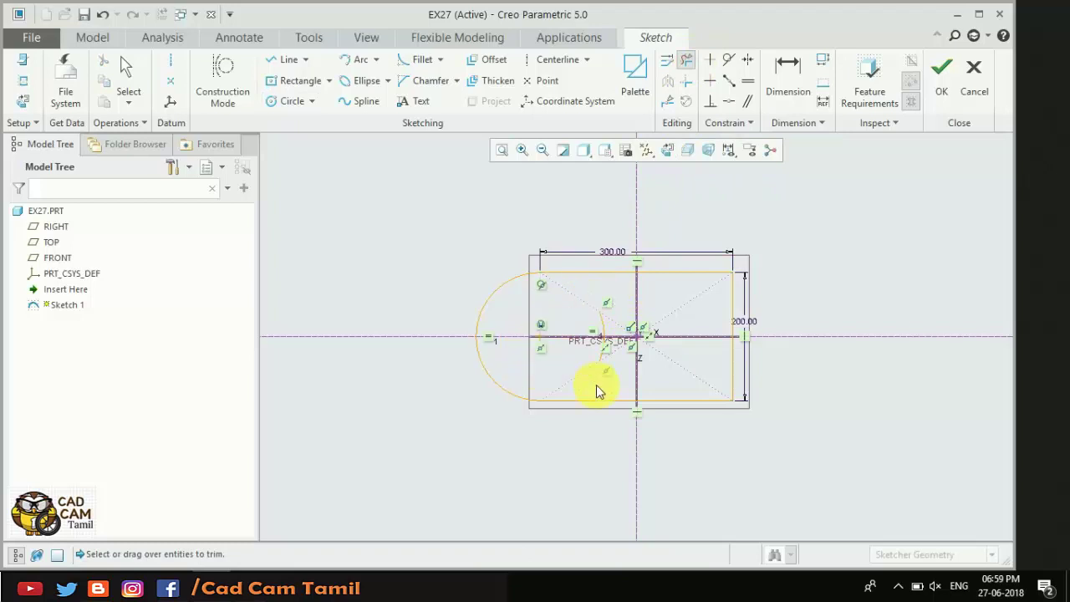
click(617, 314)
middle_click(544, 351)
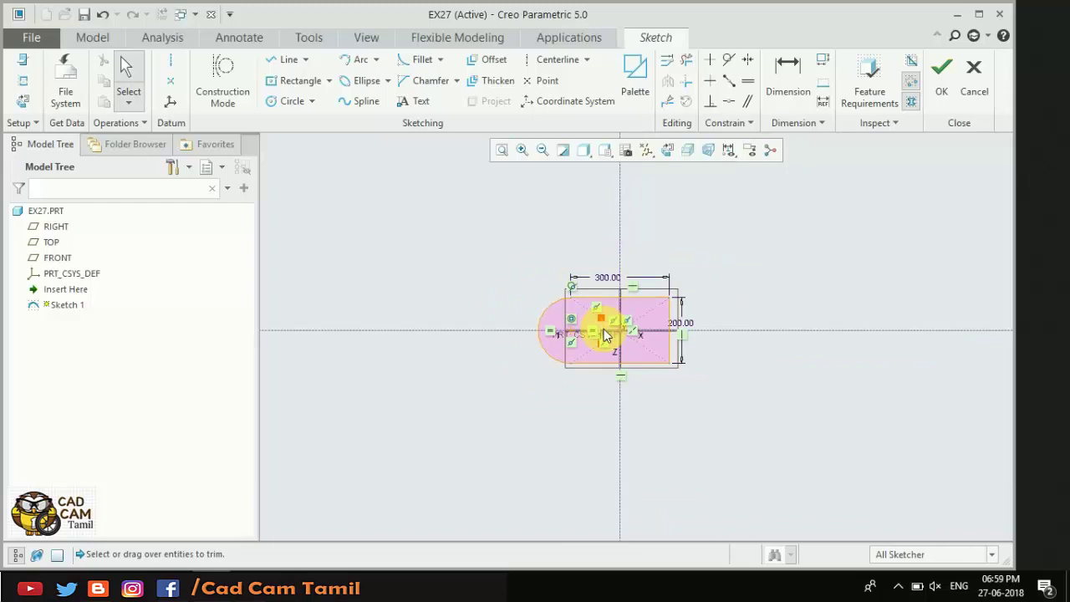
- Delete the stray small leftover arc and check the closed profile
scroll(603, 326, up, 5)
click(597, 330)
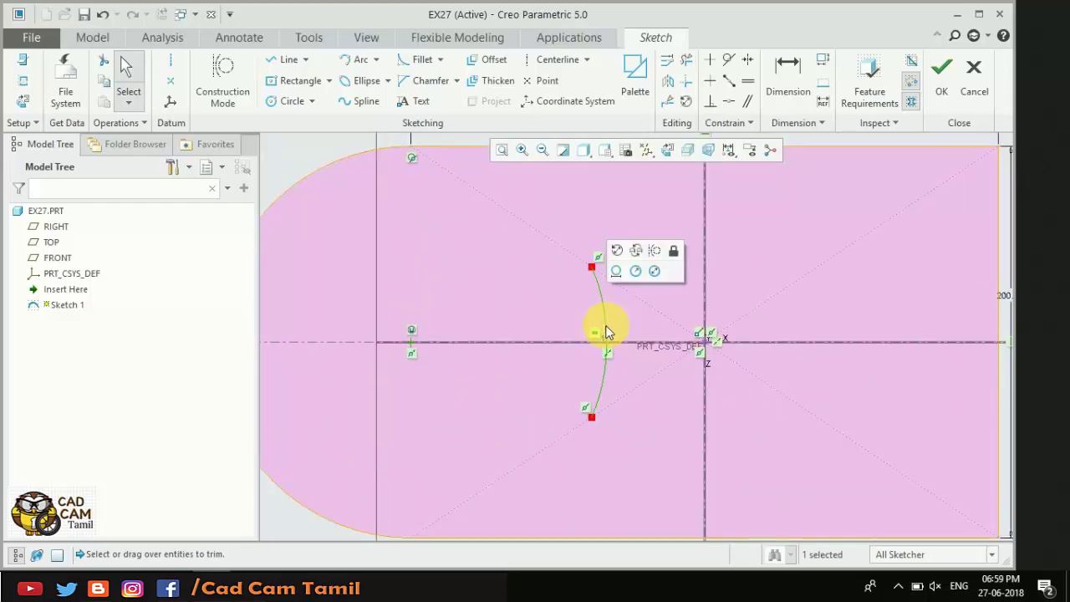
key(Delete)
scroll(479, 346, down, 3)
scroll(471, 387, down, 1)
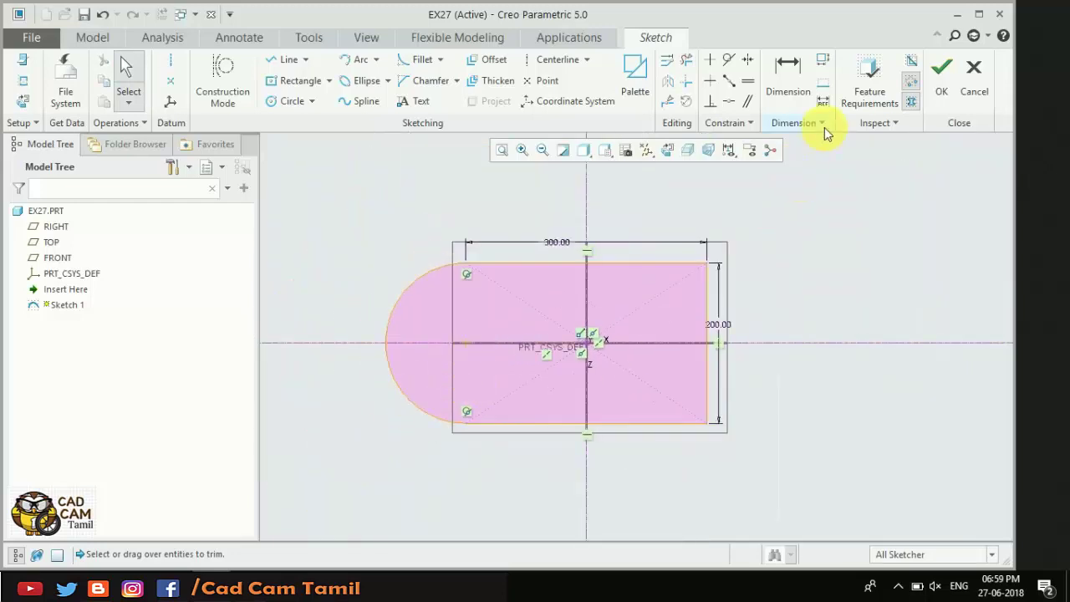
- Extrude the rounded 300 x 200 profile to a depth of 100
click(936, 83)
middle_drag(581, 310, 398, 174)
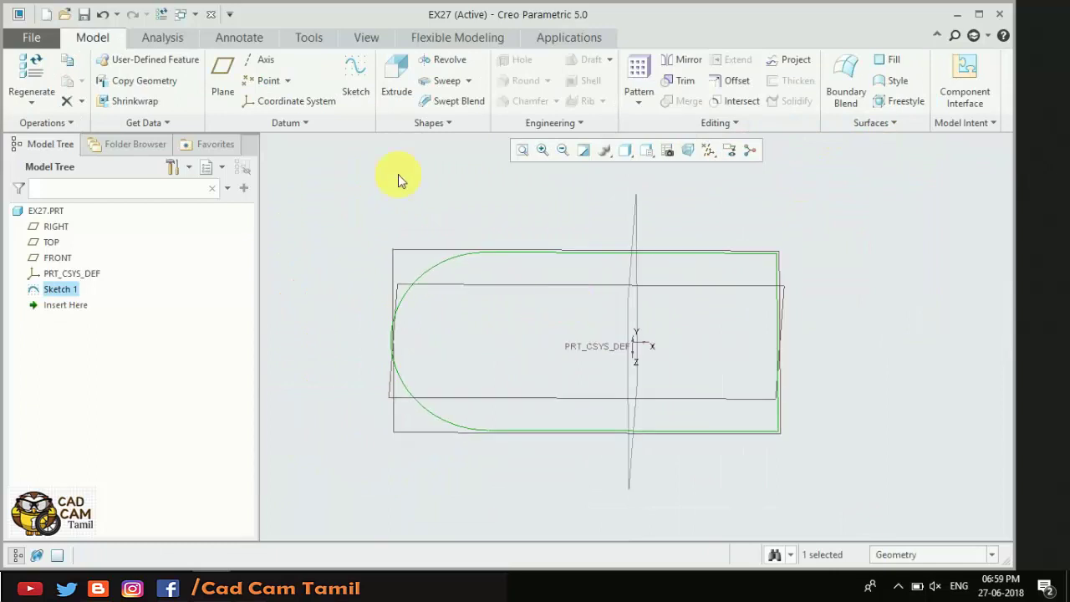
click(397, 76)
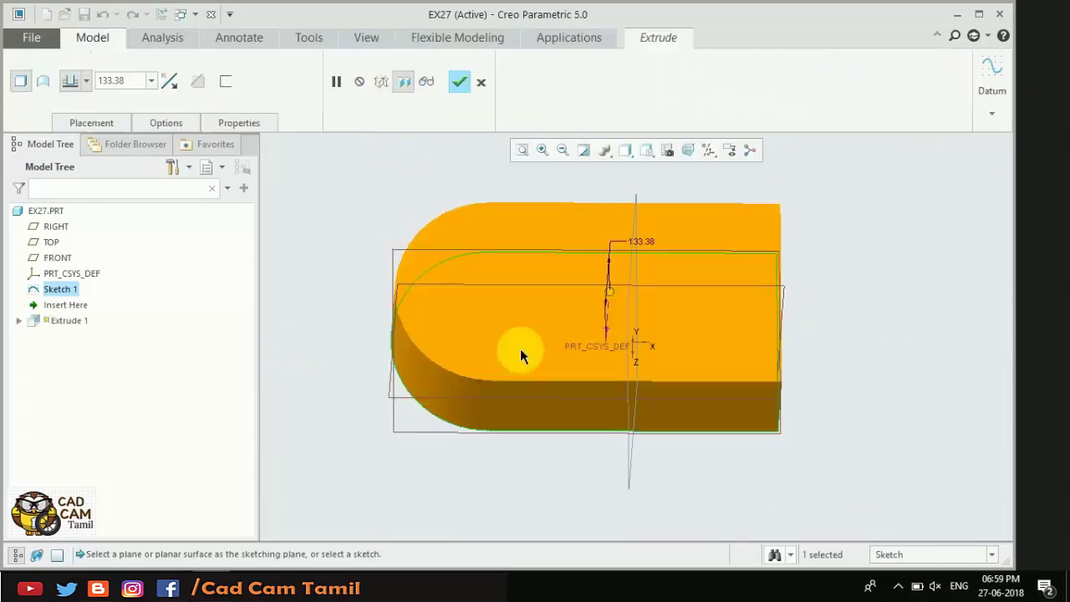
key(alt+Tab)
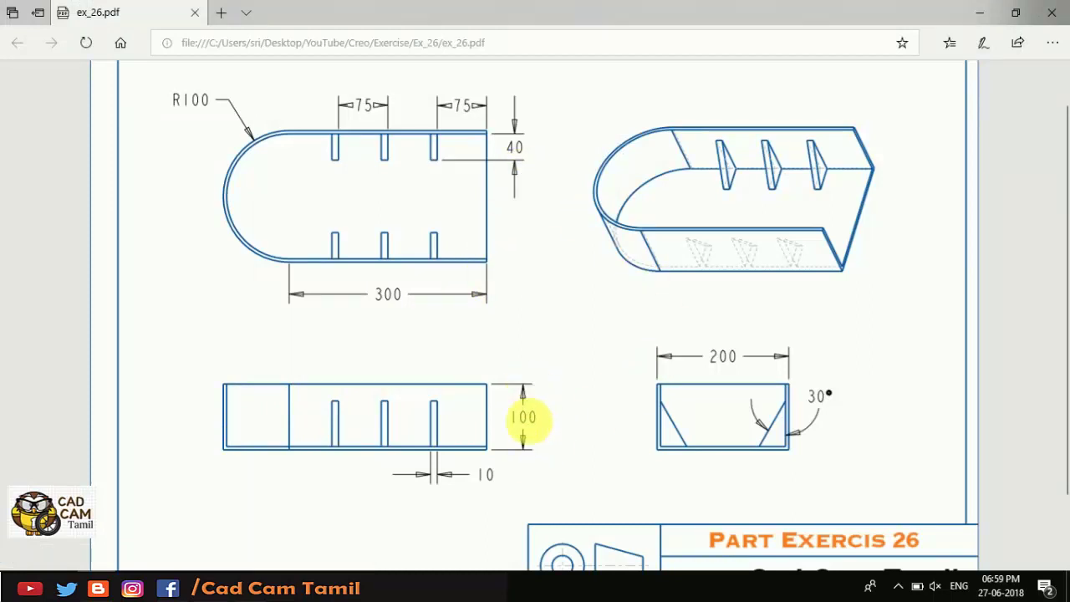
key(Return)
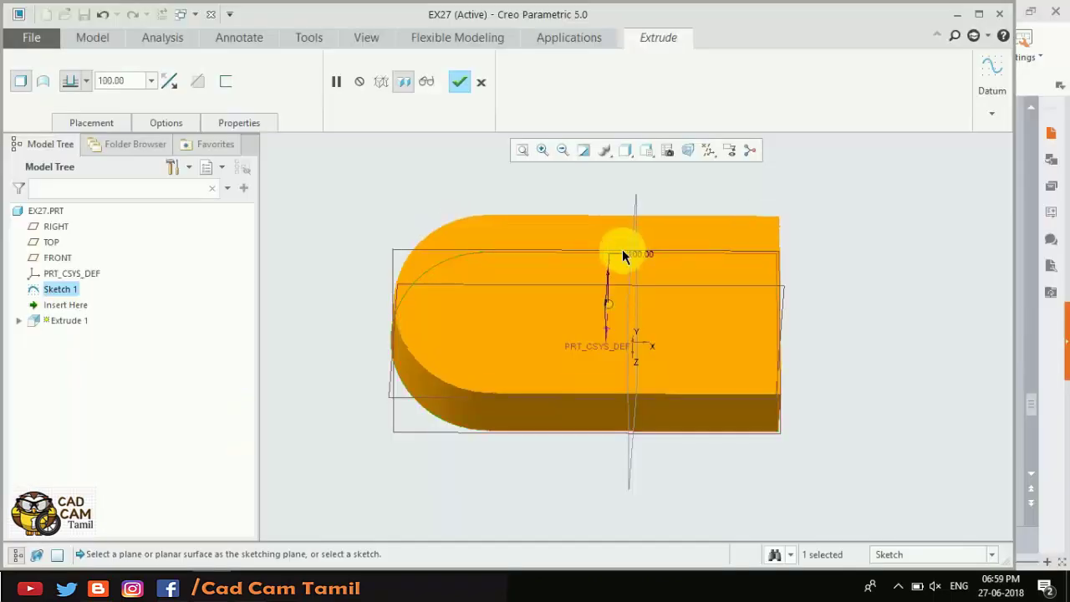
click(459, 81)
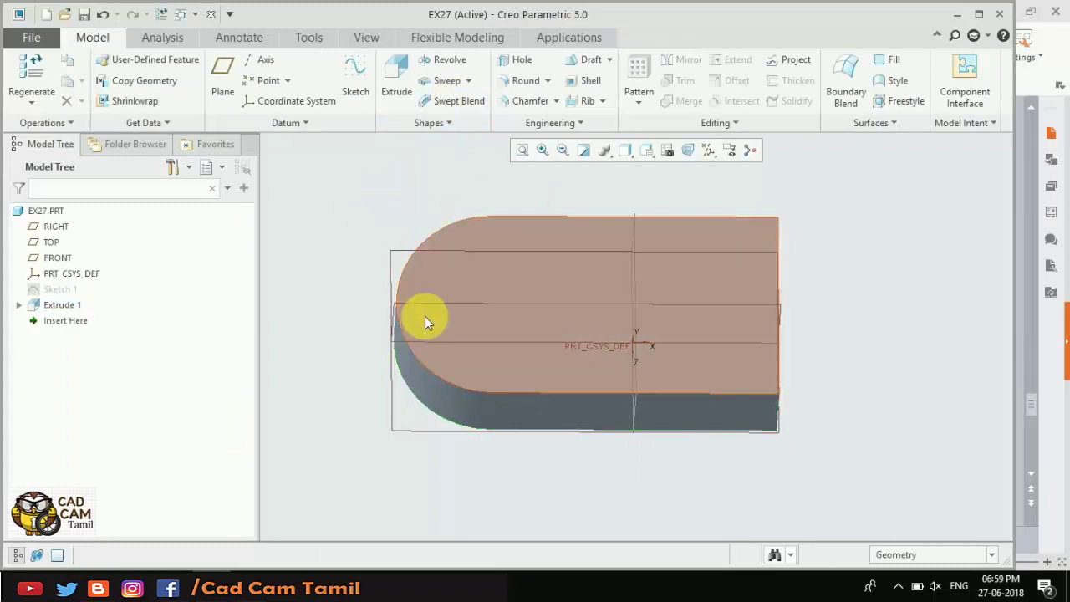
middle_drag(425, 316, 371, 341)
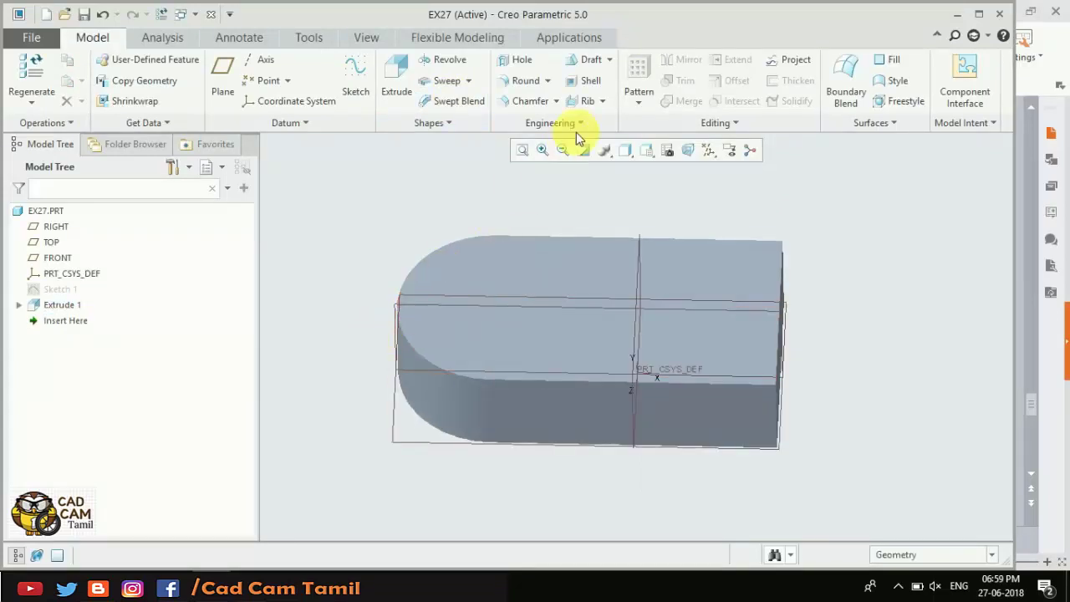
- Start a shell that removes the top face and the flat end face
click(589, 84)
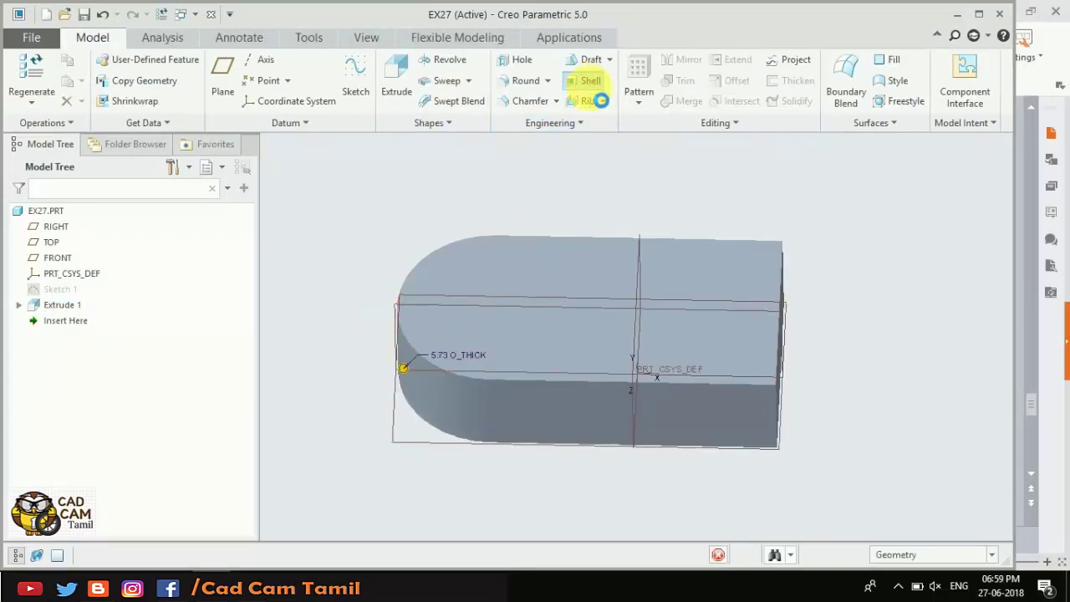
click(551, 263)
middle_drag(799, 329, 771, 312)
ctrl+click(777, 311)
mouse_move(834, 300)
middle_down()
mouse_move(748, 311)
mouse_move(764, 323)
mouse_move(613, 293)
middle_up()
scroll(610, 309, down, 3)
scroll(565, 266, up, 3)
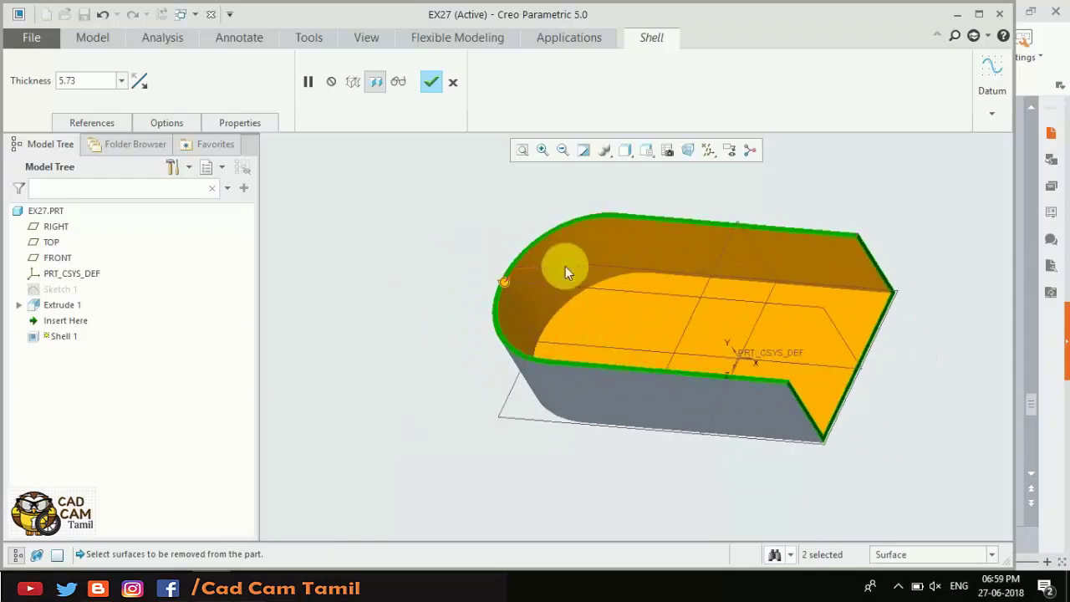
- Set the shell wall thickness to 5 and complete the hollowed tray
click(117, 581)
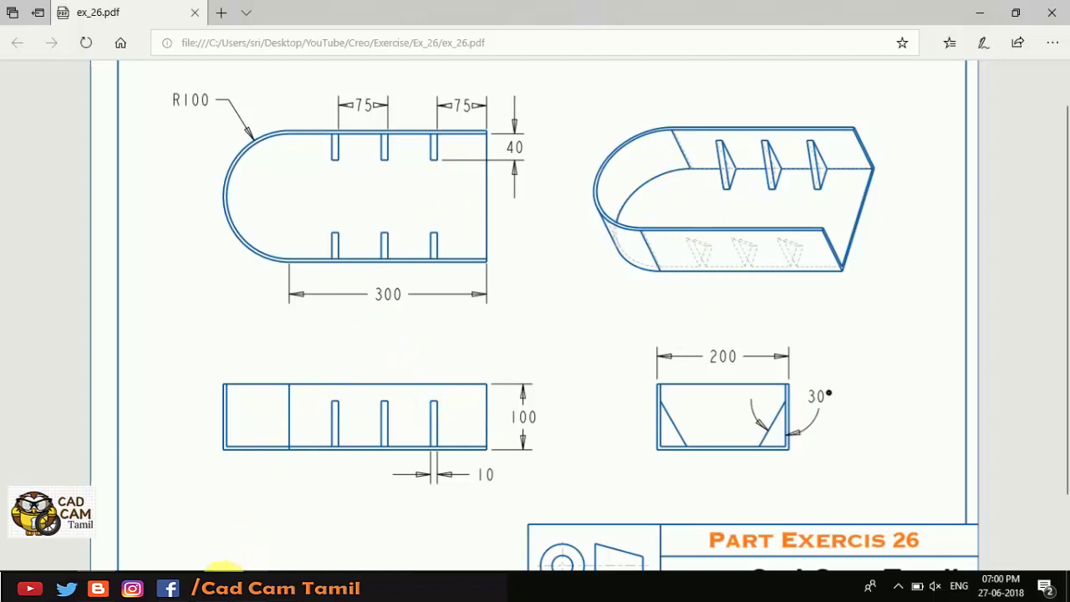
click(226, 578)
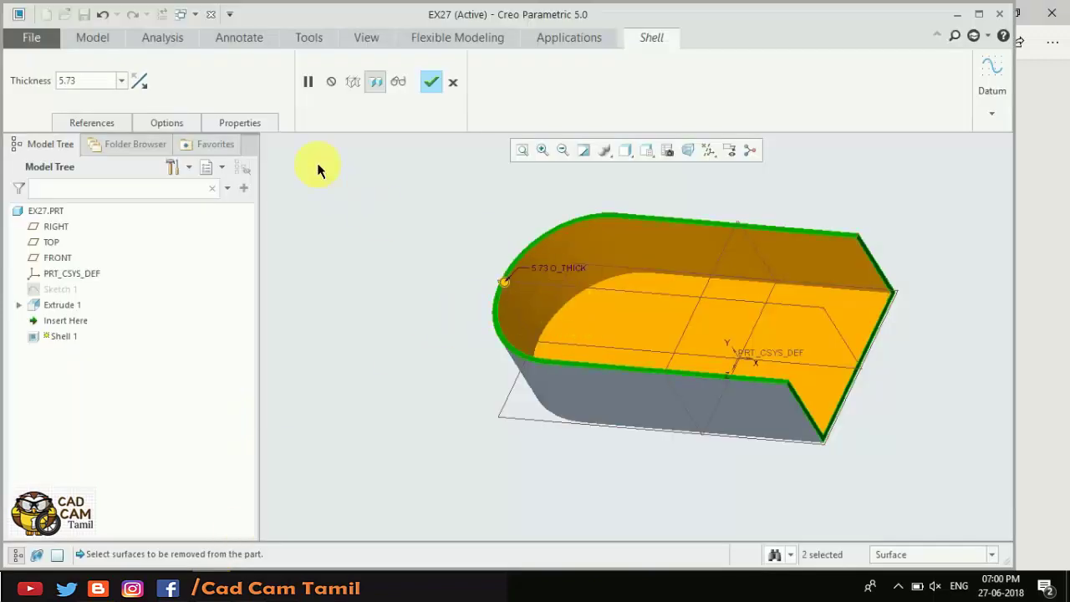
text(5)
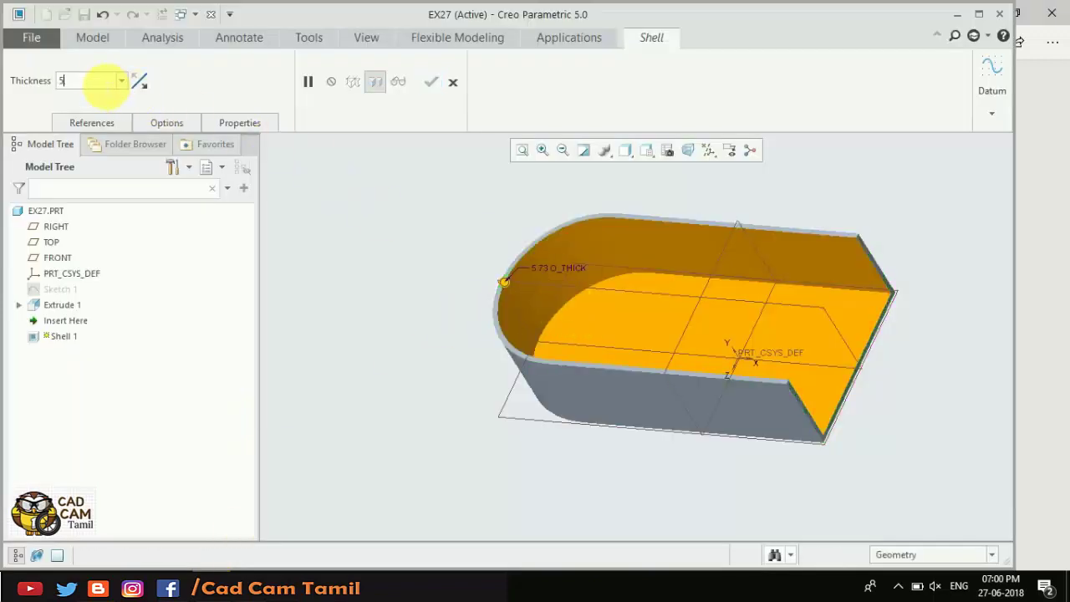
key(Return)
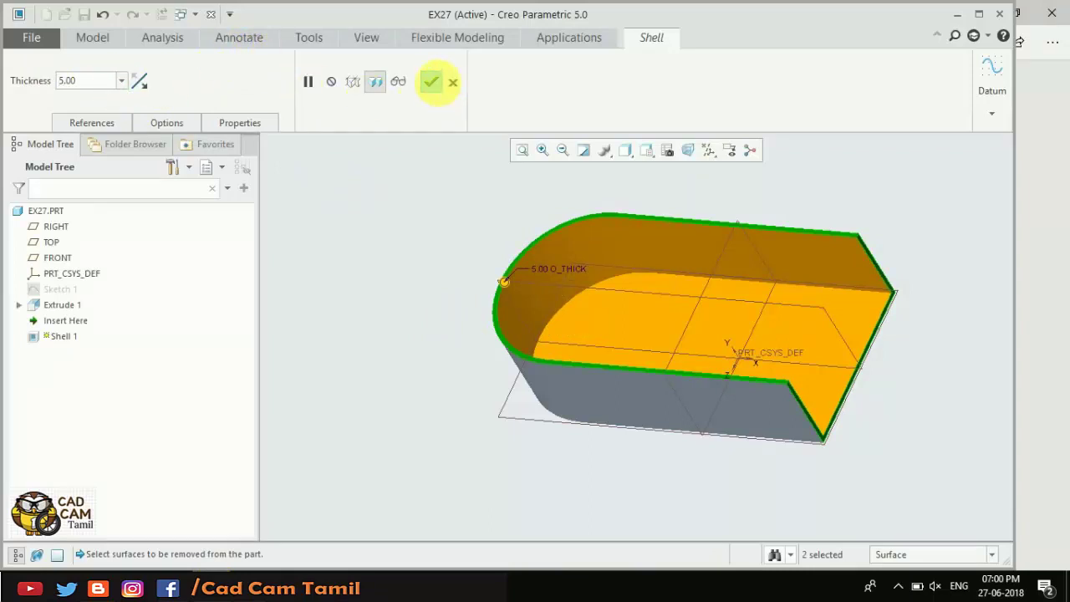
click(430, 81)
mouse_move(403, 239)
middle_down()
mouse_move(437, 251)
mouse_move(419, 240)
mouse_move(406, 258)
mouse_move(513, 317)
mouse_move(436, 343)
middle_up()
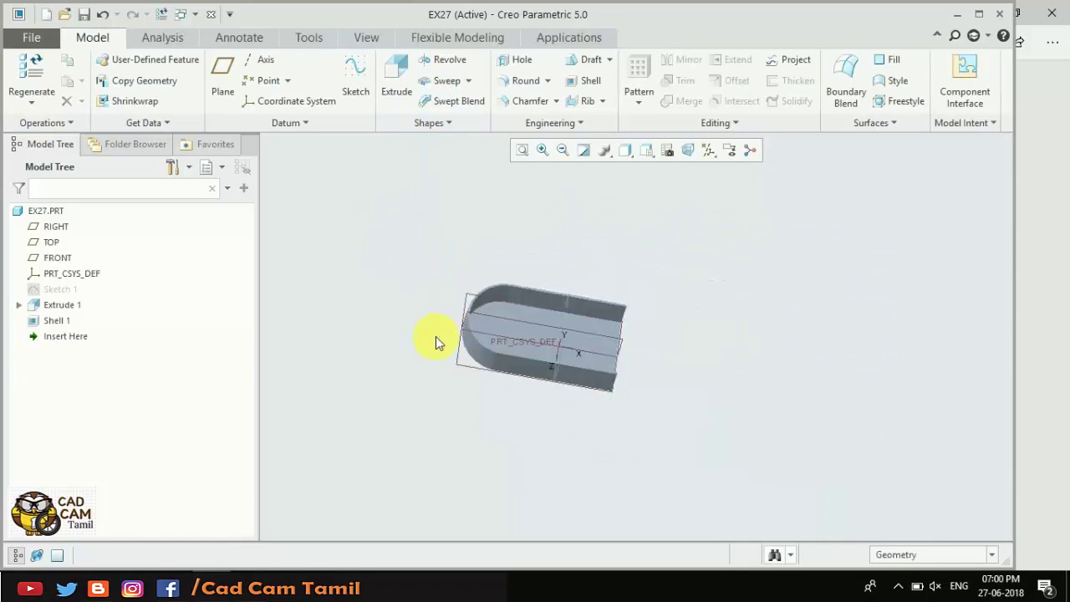
scroll(574, 354, up, 3)
middle_drag(597, 354, 370, 418)
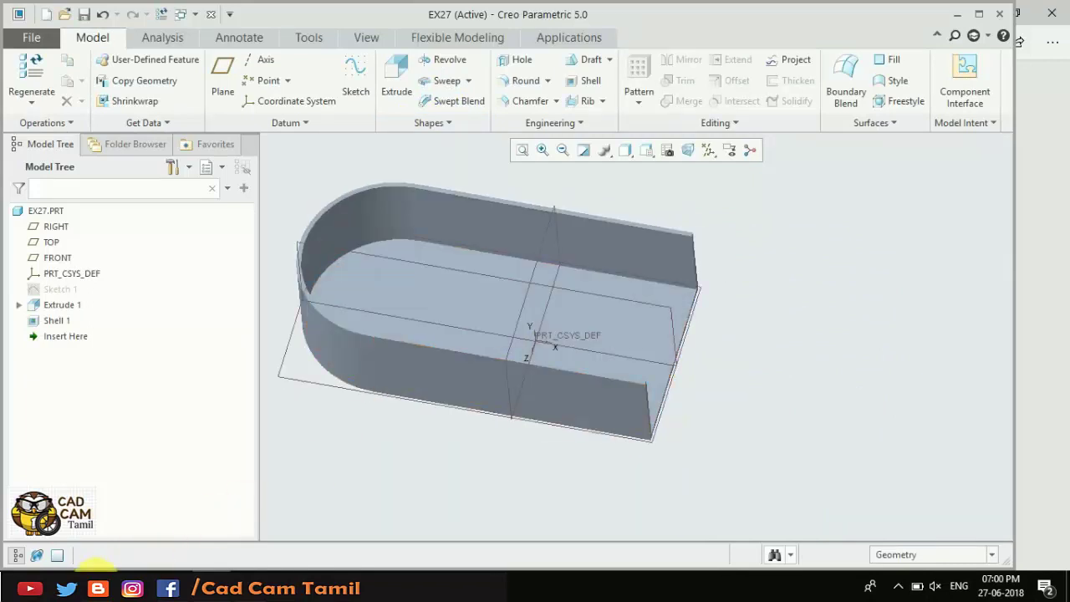
- Start a datum plane referencing the tray's flat end face
click(94, 566)
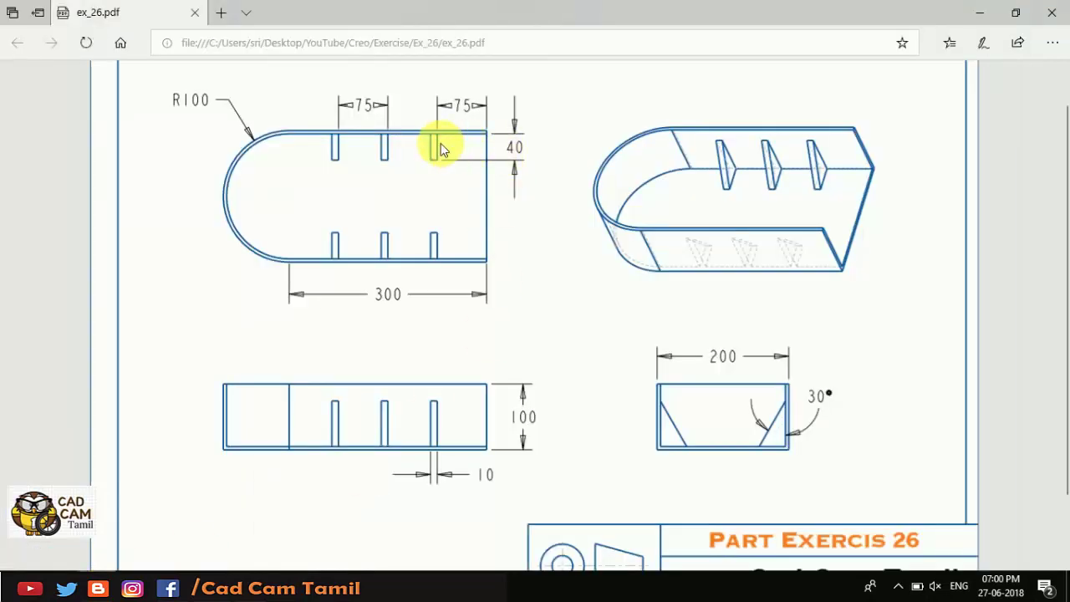
key(alt+Tab)
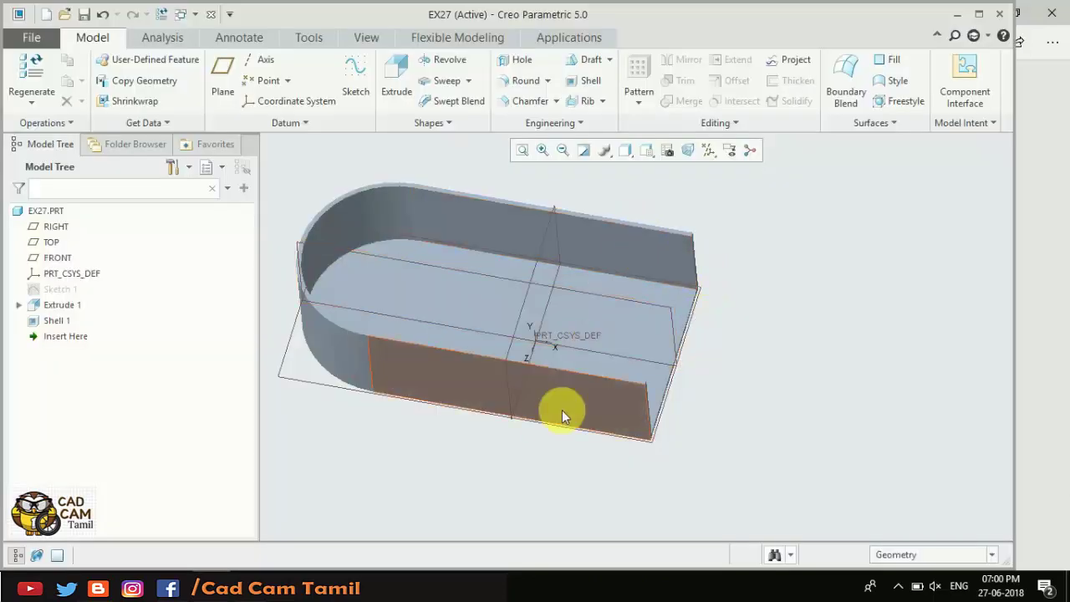
click(217, 74)
scroll(693, 276, down, 3)
scroll(698, 266, down, 4)
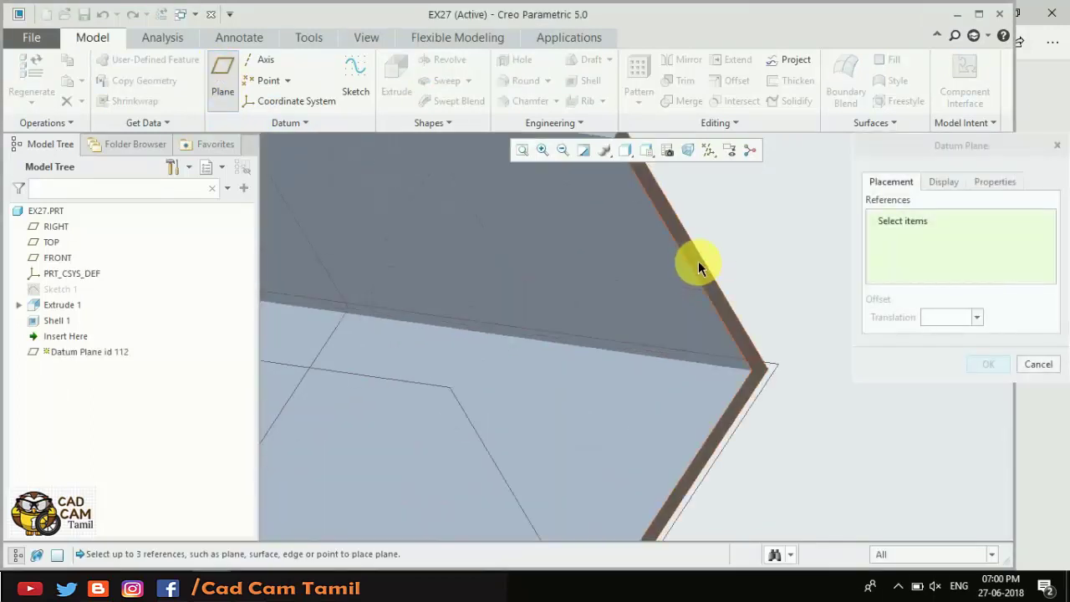
click(696, 264)
scroll(734, 275, up, 2)
scroll(752, 343, up, 2)
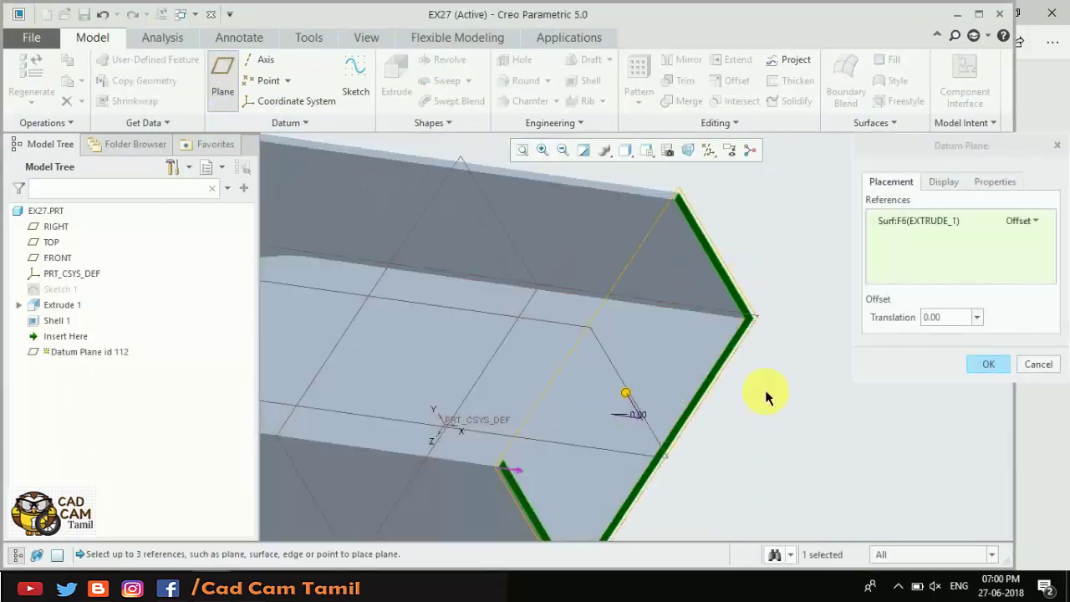
- Set the plane offset to -75 so DTM1 sits inside the tray
double_click(936, 318)
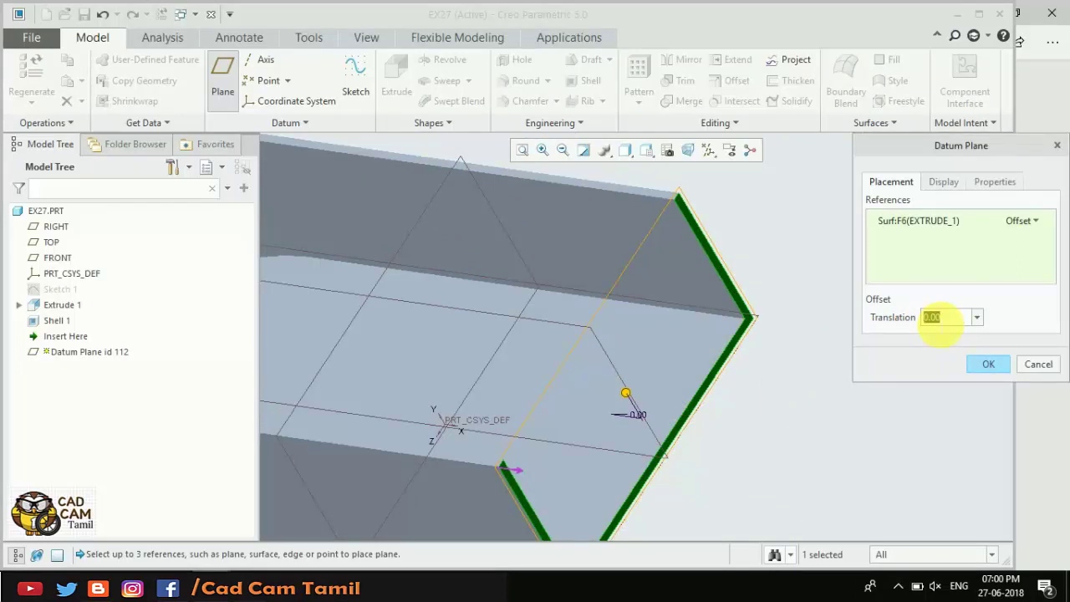
text(75)
key(Return)
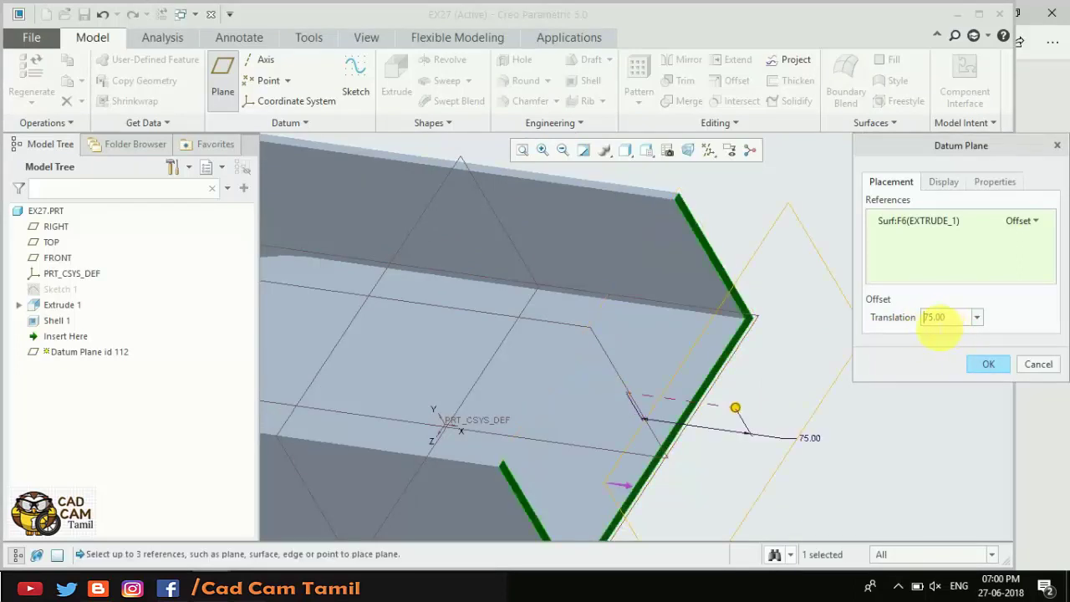
text(-)
key(Return)
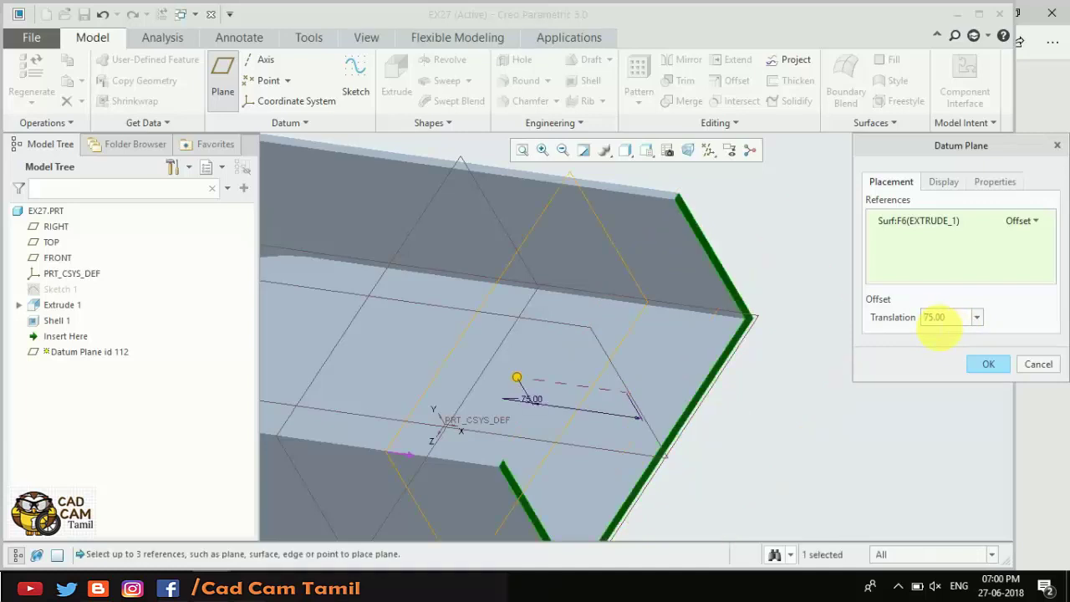
click(991, 361)
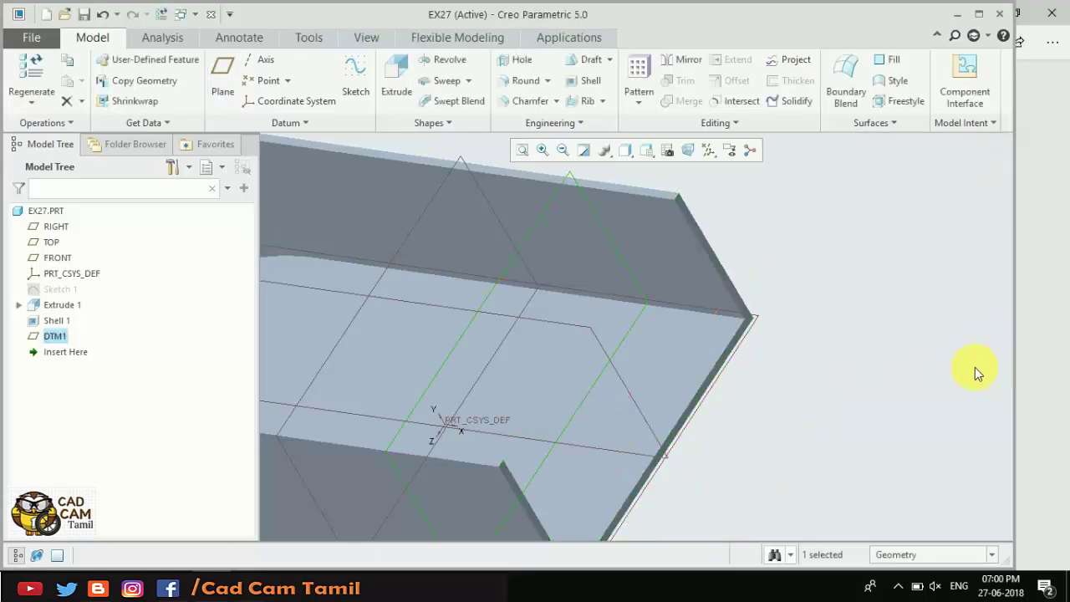
- Start a profile rib sketched on DTM1, viewed straight on
click(848, 365)
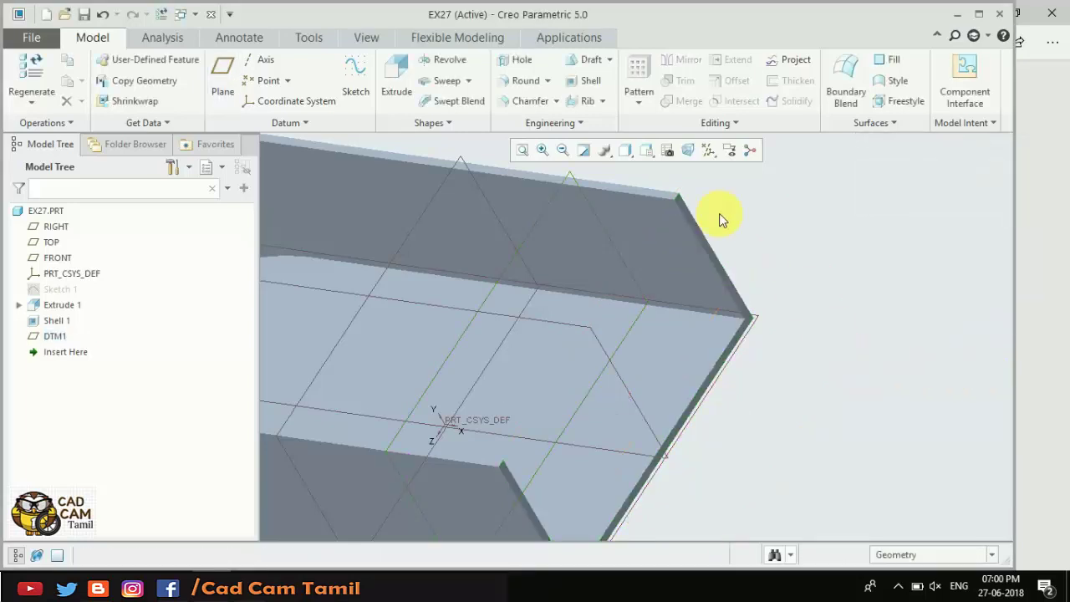
click(602, 102)
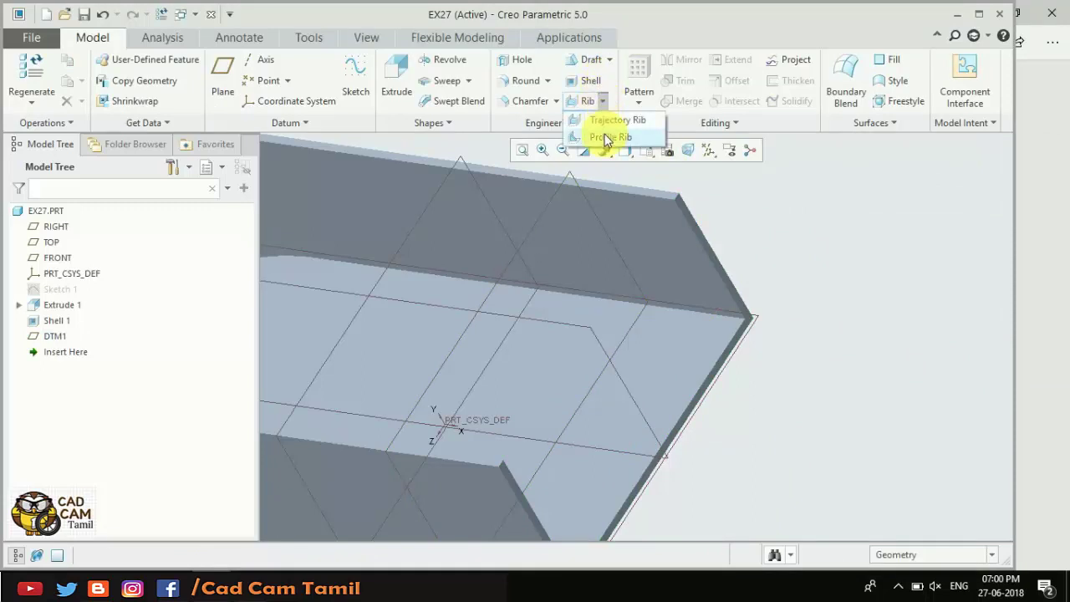
click(607, 138)
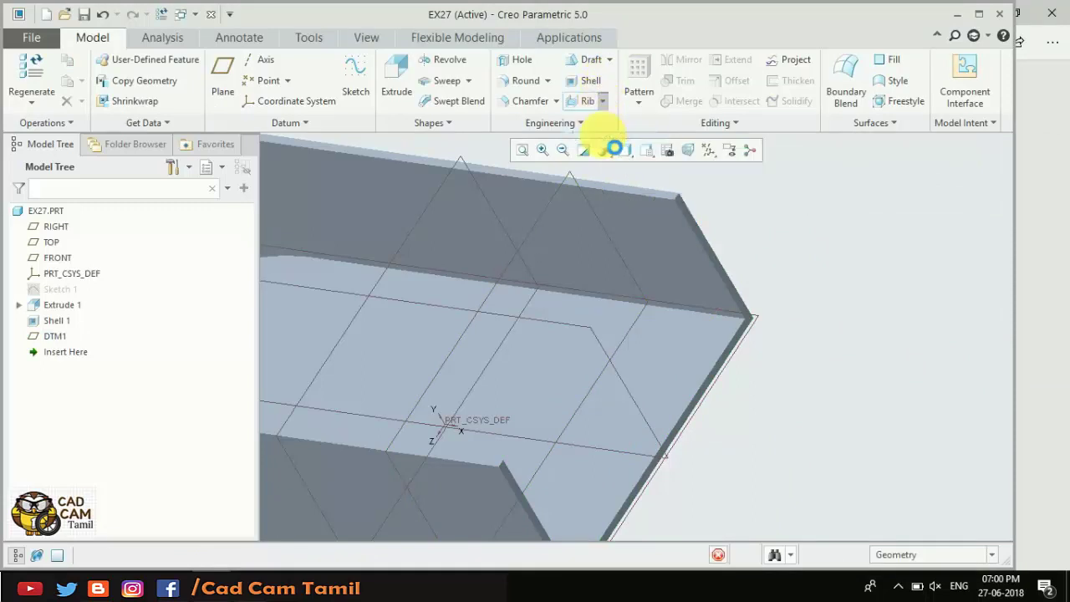
click(582, 188)
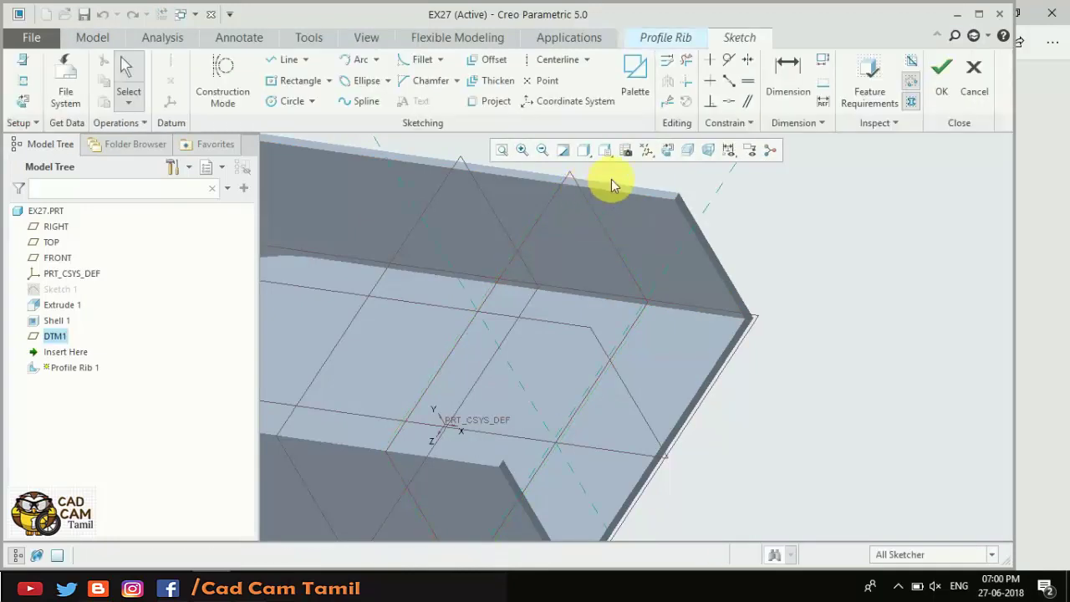
click(668, 159)
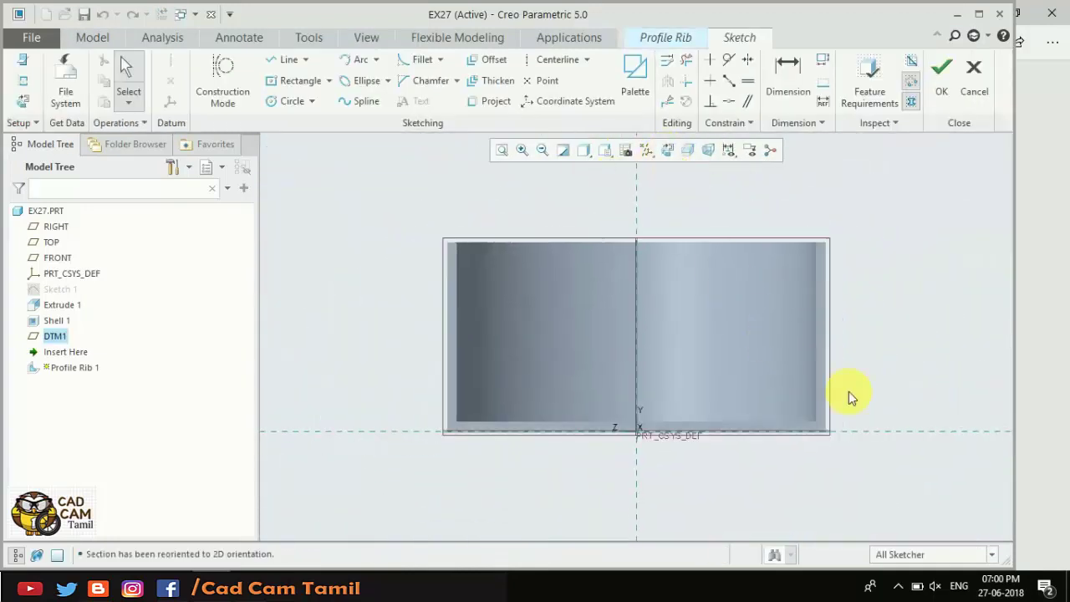
- Draw the sloped rib line from the side wall down to the tray floor
click(288, 61)
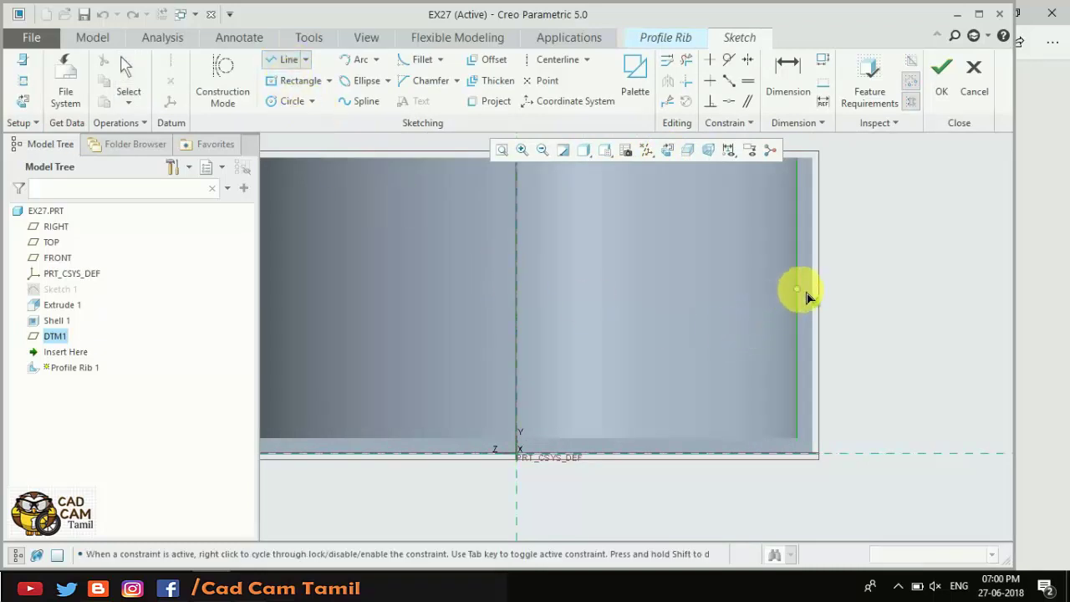
click(796, 331)
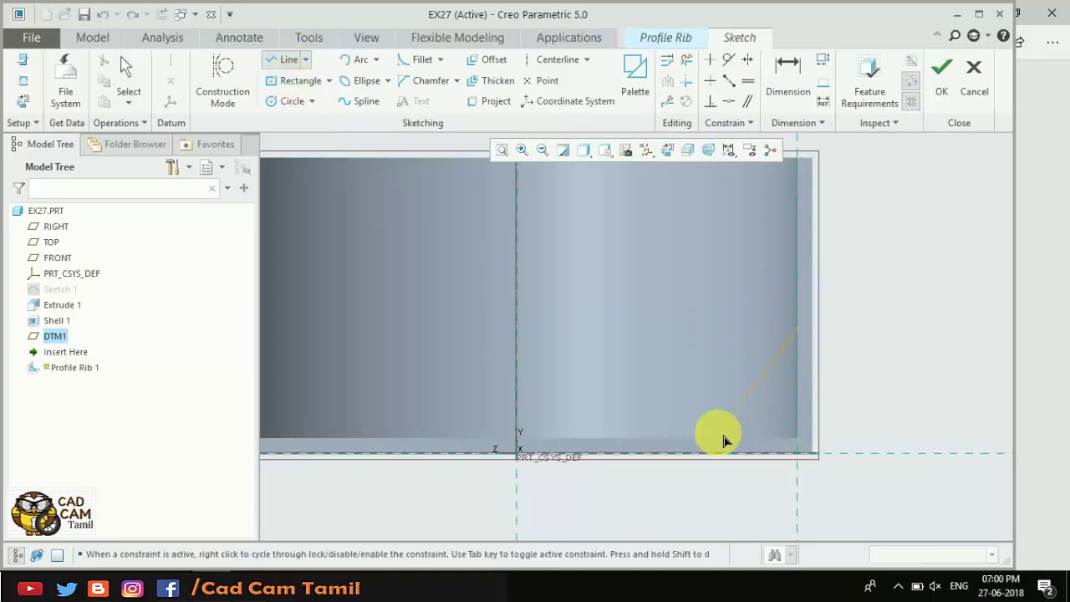
click(704, 439)
middle_click(861, 328)
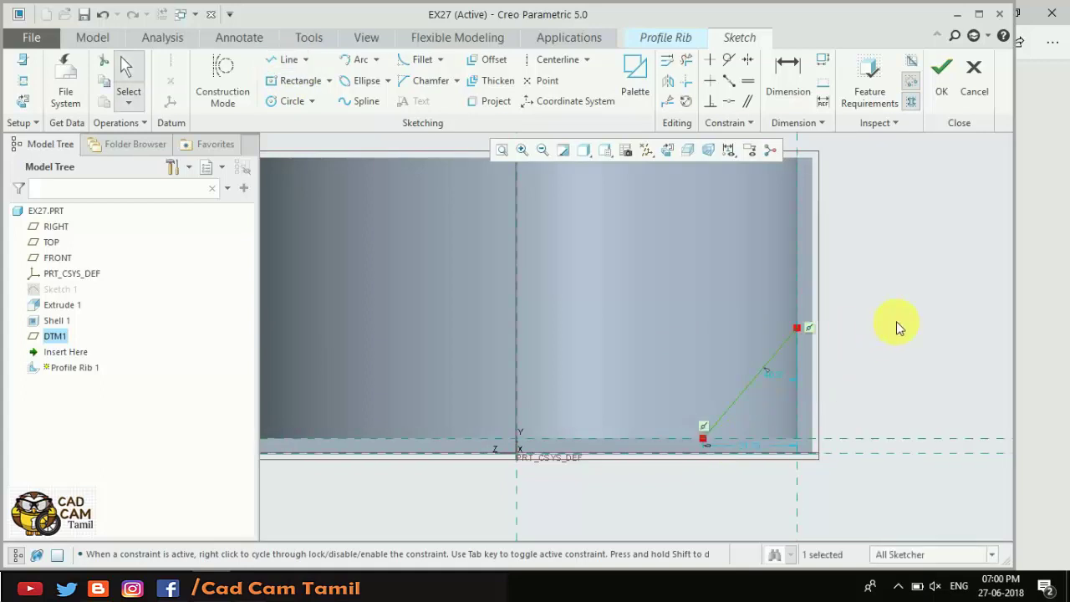
click(113, 589)
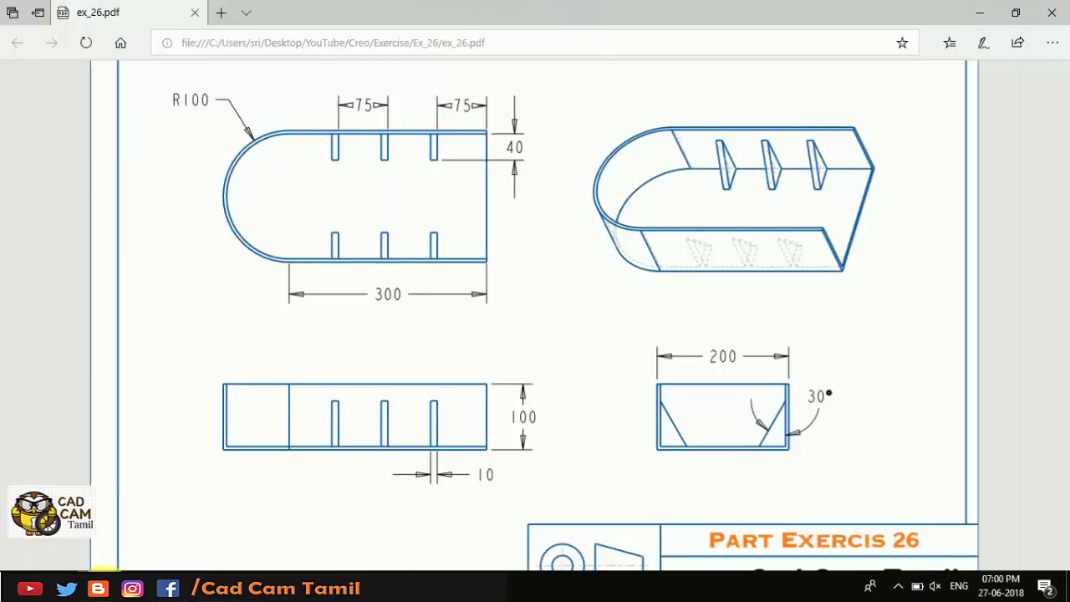
scroll(805, 426, down, 2)
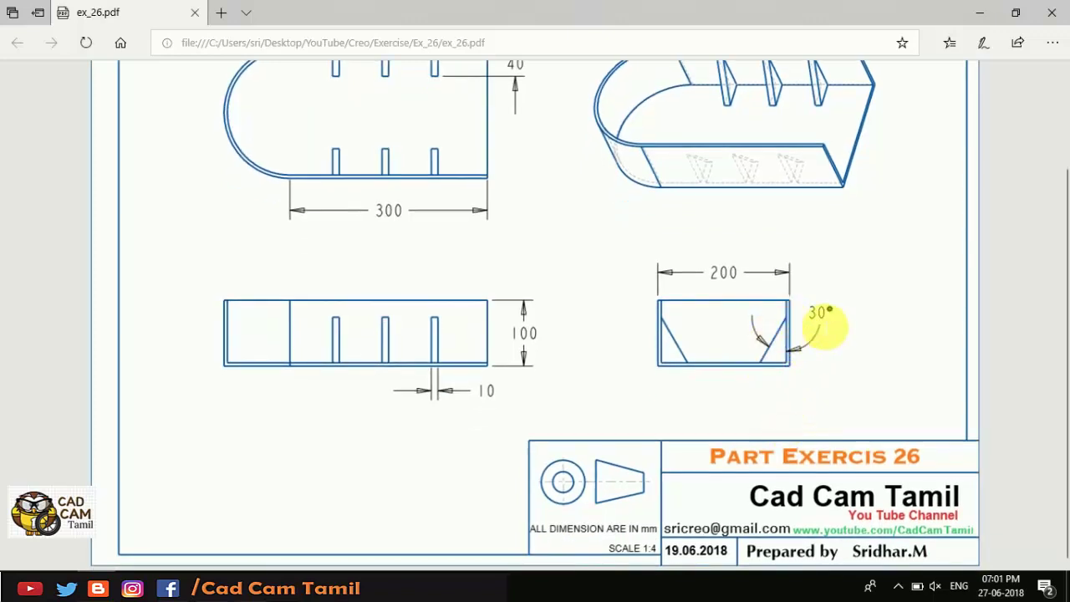
scroll(826, 330, up, 3)
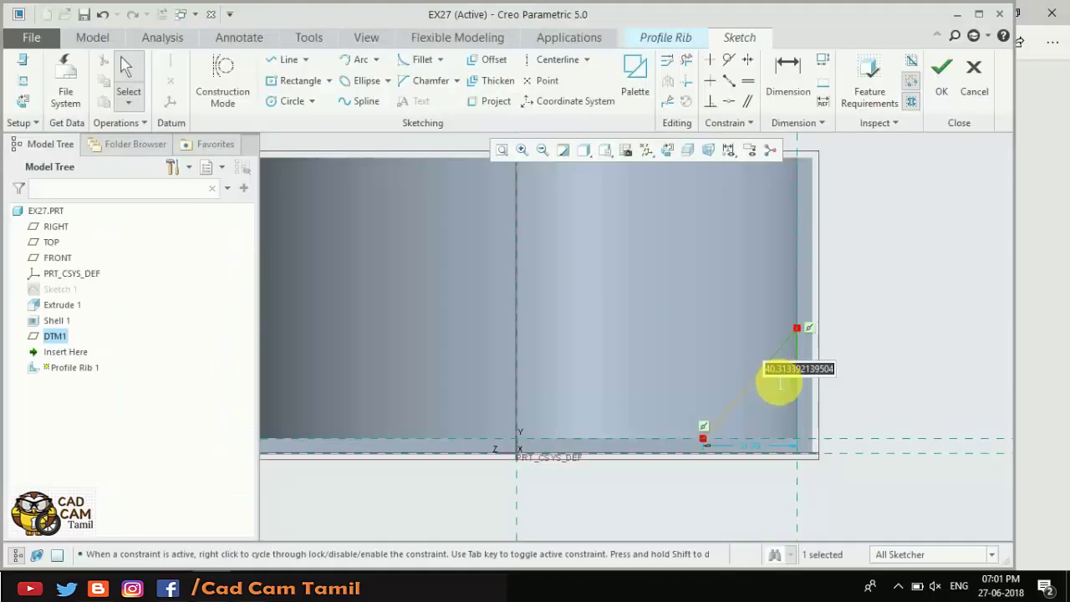
- Dimension the rib line 30 vertically and 40 horizontally
text(0)
key(Return)
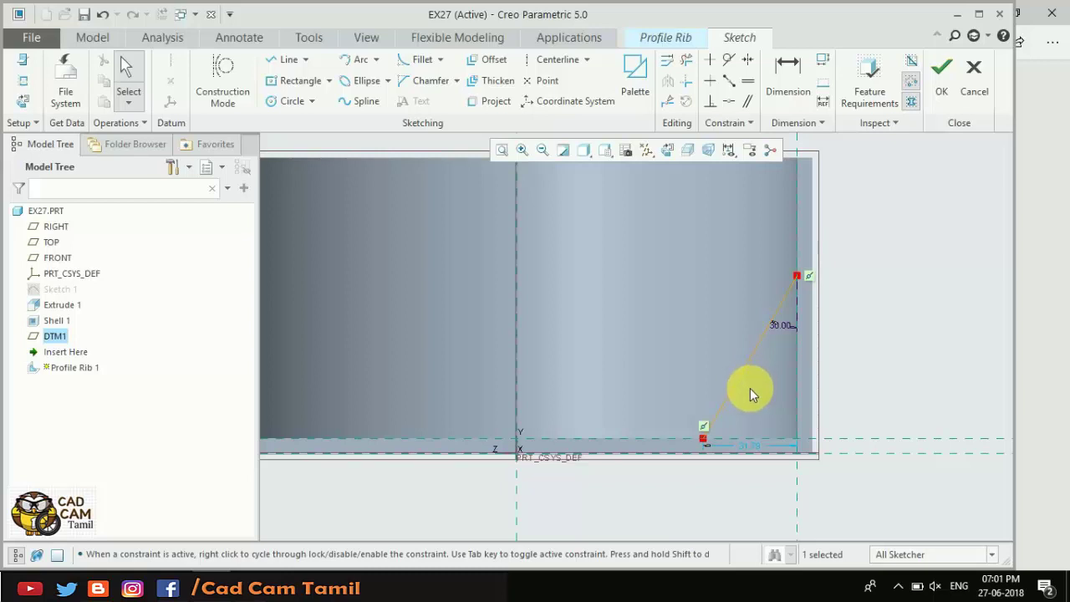
click(803, 84)
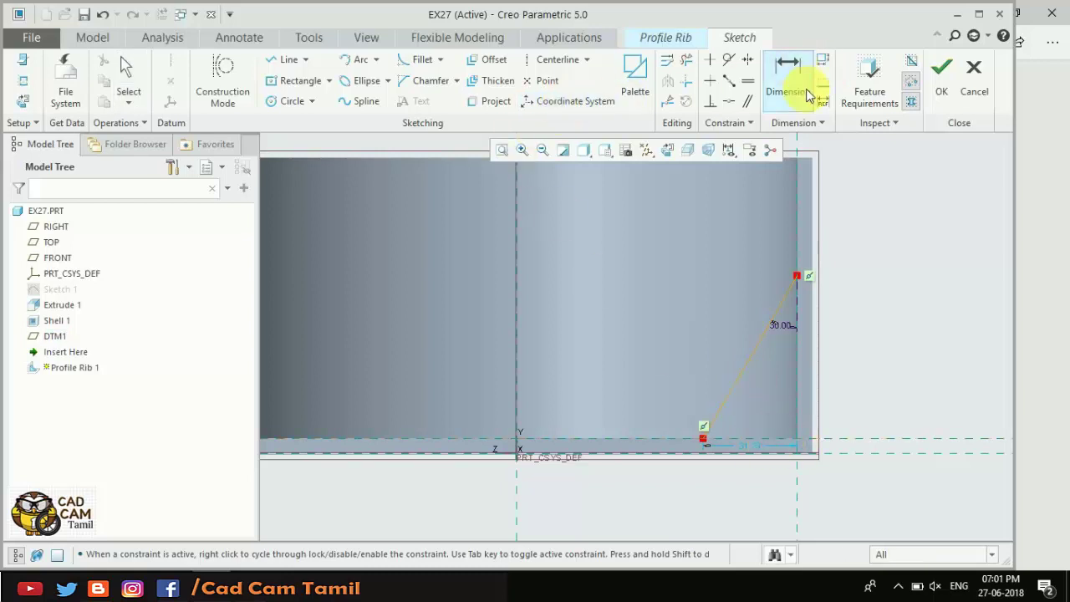
click(705, 440)
middle_click(748, 468)
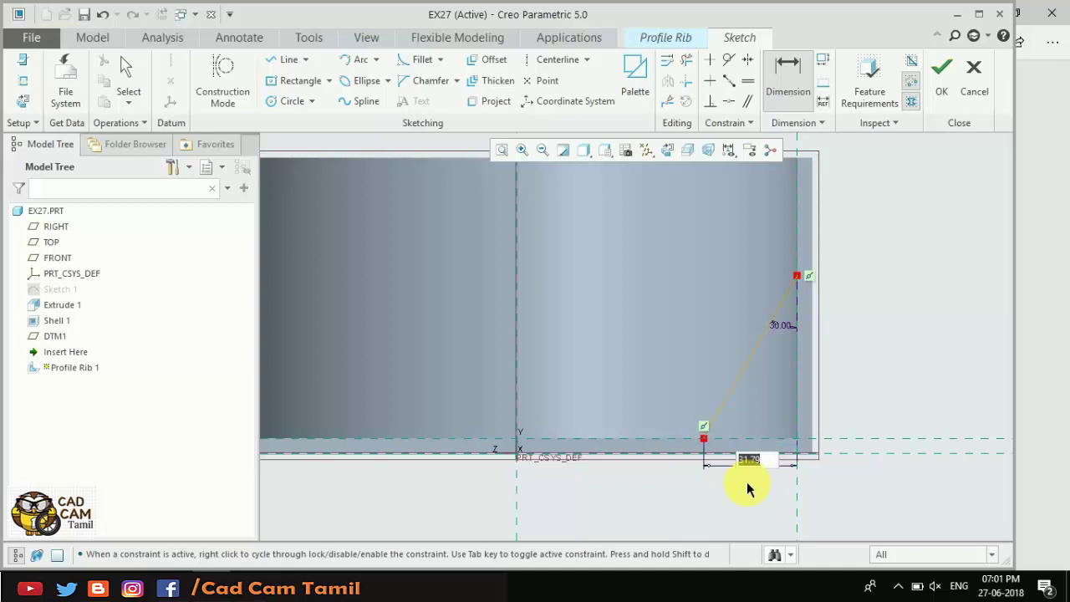
text(40)
key(Return)
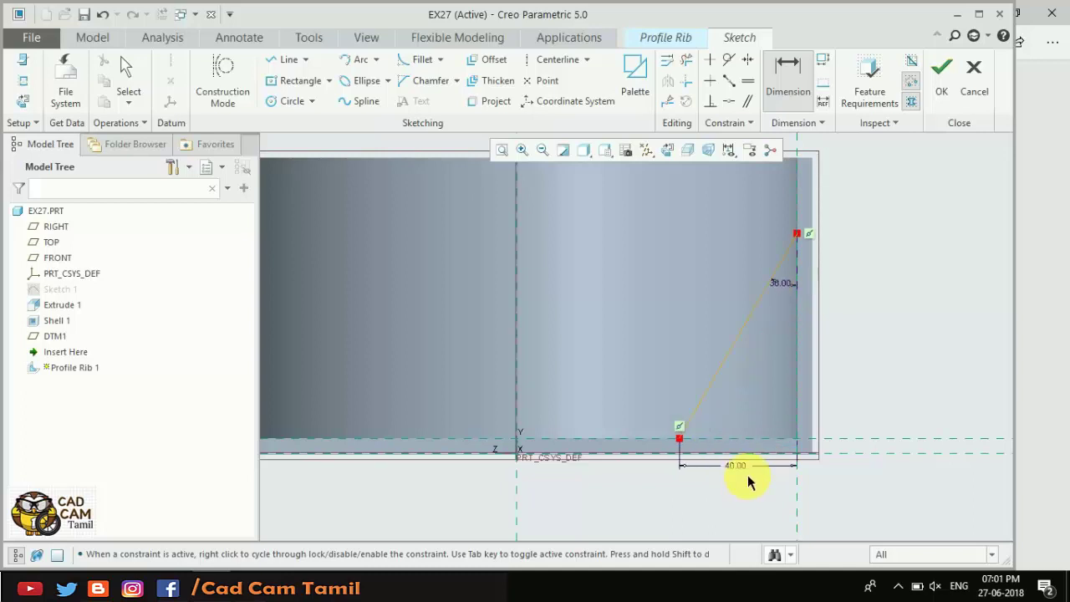
middle_click(674, 425)
mouse_move(778, 396)
middle_down()
mouse_move(848, 382)
mouse_move(858, 438)
middle_up()
- Accept the triangular rib sketch and set the rib thickness to 10
click(942, 74)
scroll(858, 438, down, 3)
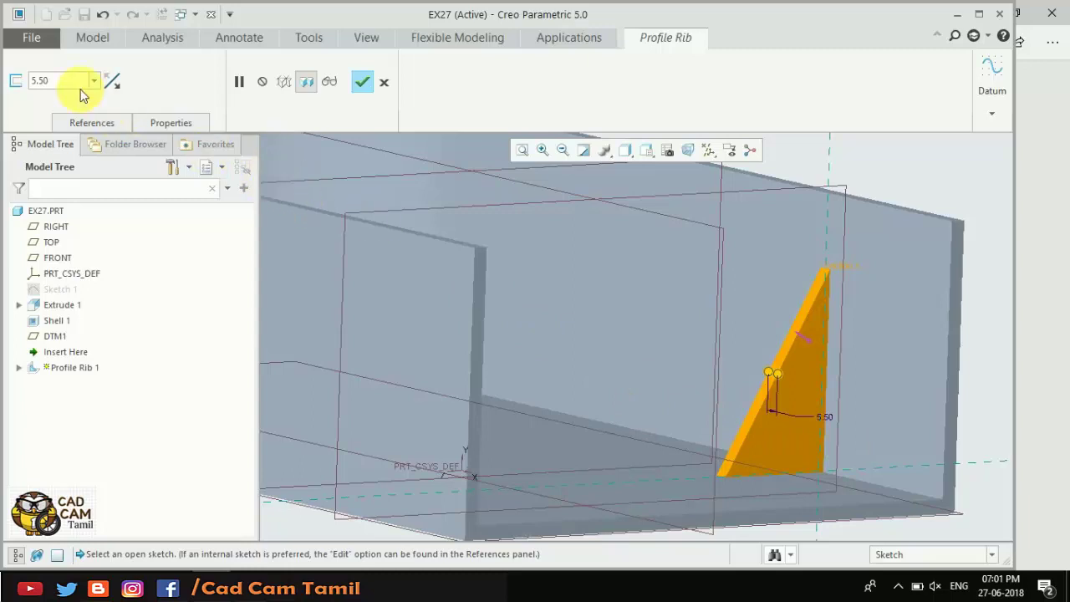
text(10)
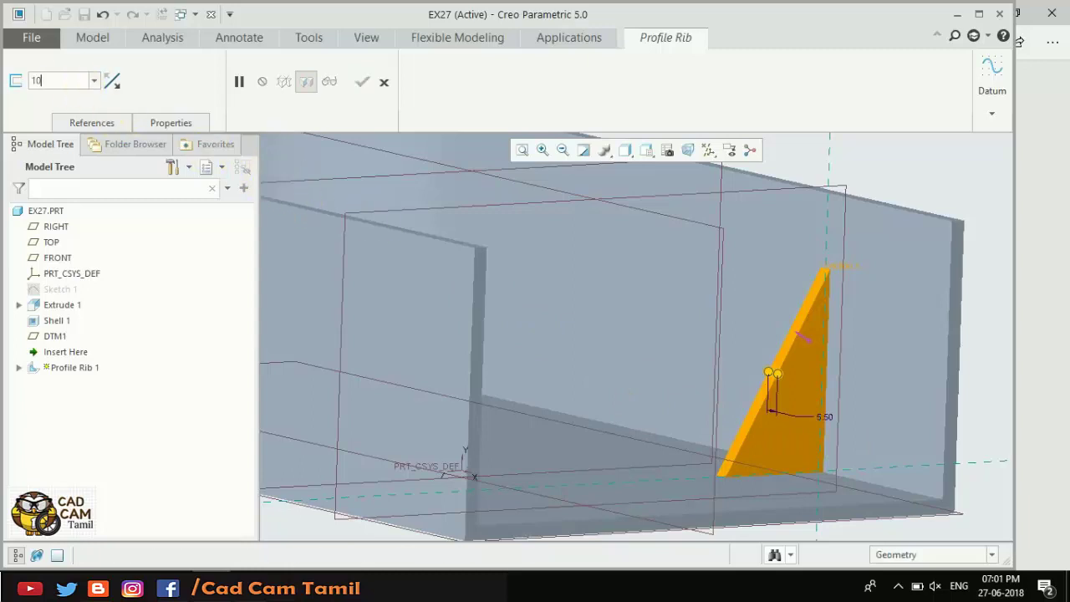
key(Return)
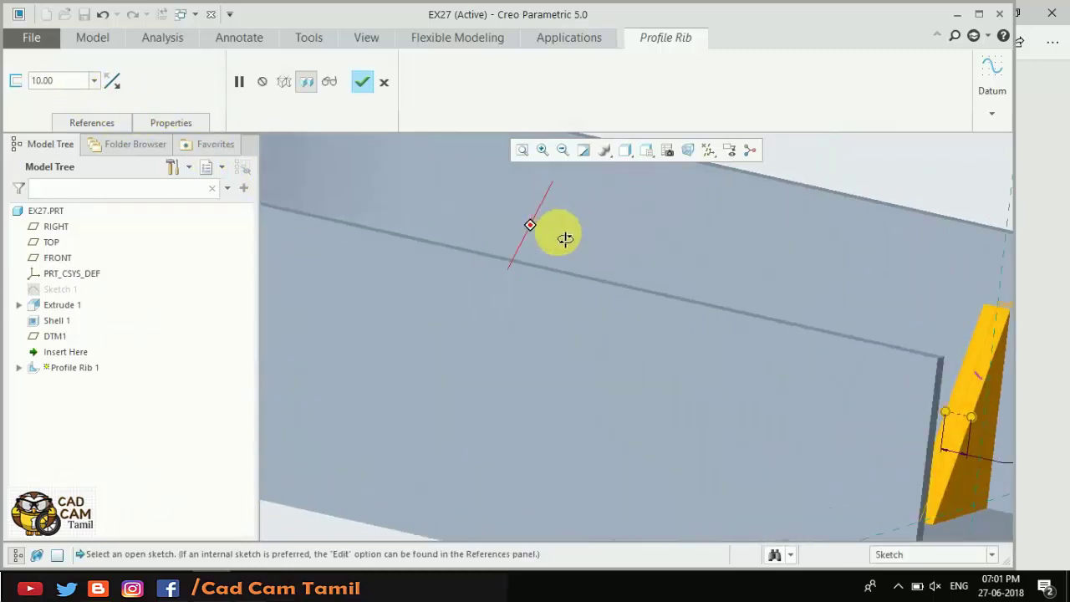
mouse_move(529, 227)
middle_down()
mouse_move(371, 215)
mouse_move(691, 315)
middle_up()
scroll(502, 215, down, 3)
scroll(513, 232, down, 3)
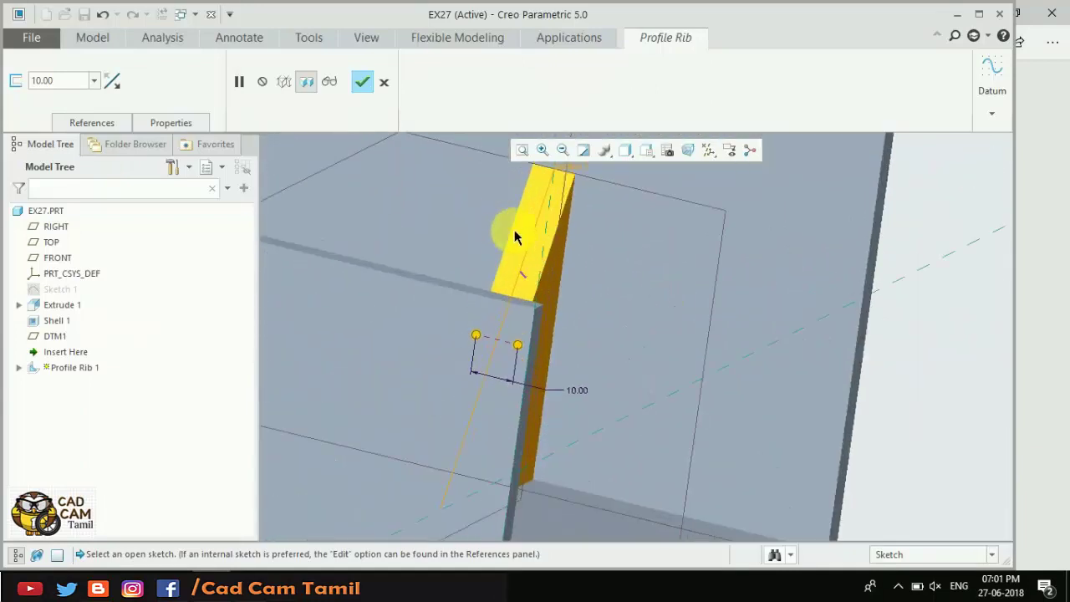
middle_drag(585, 246, 609, 253)
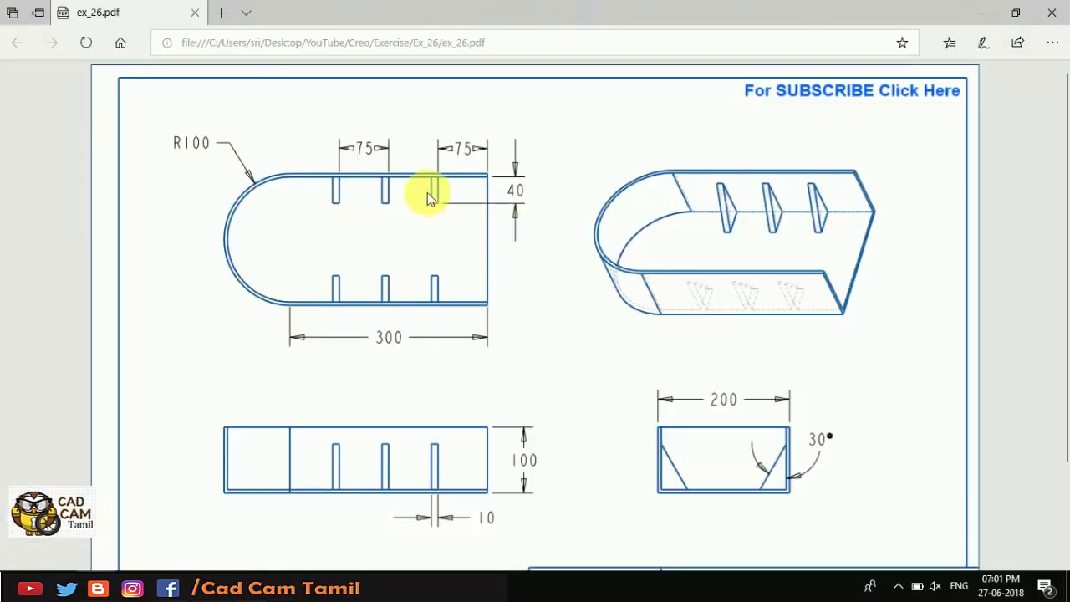
- Flip the rib thickness to one side of the sketch line and finish Profile Rib 1
click(243, 585)
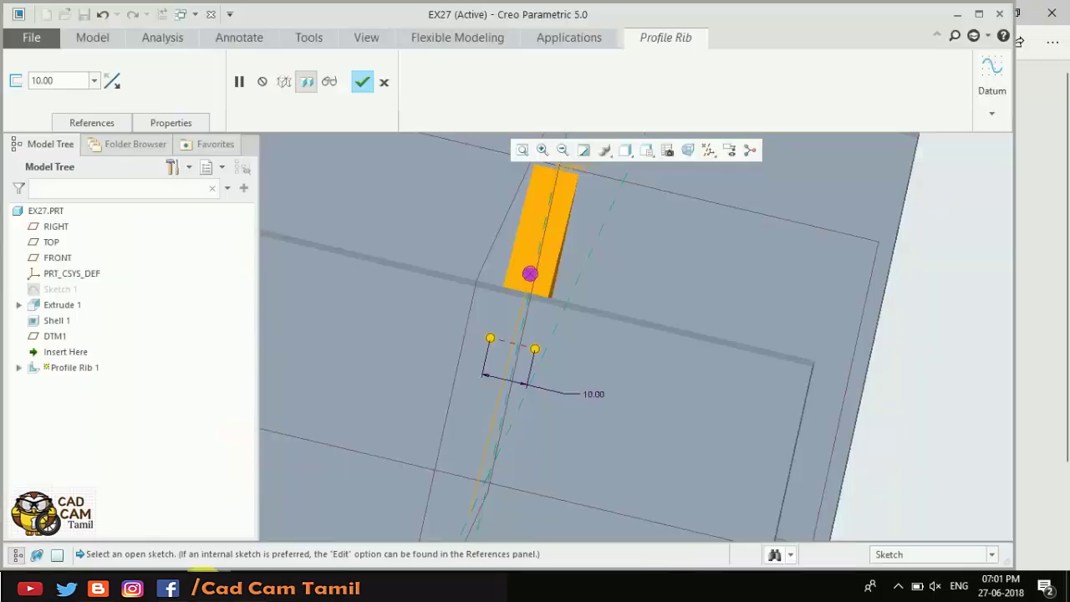
click(114, 81)
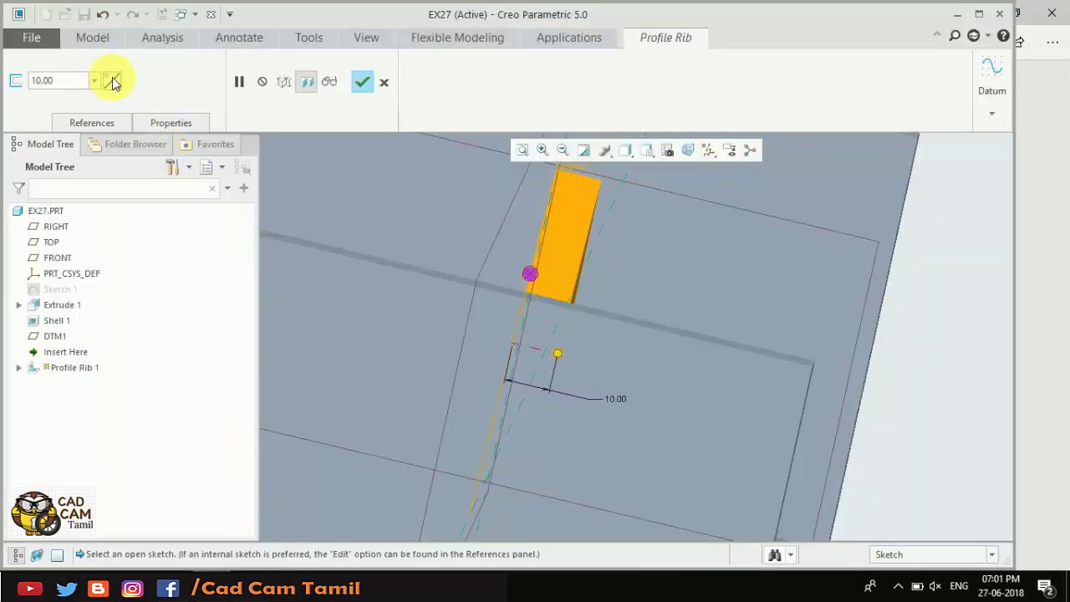
click(115, 81)
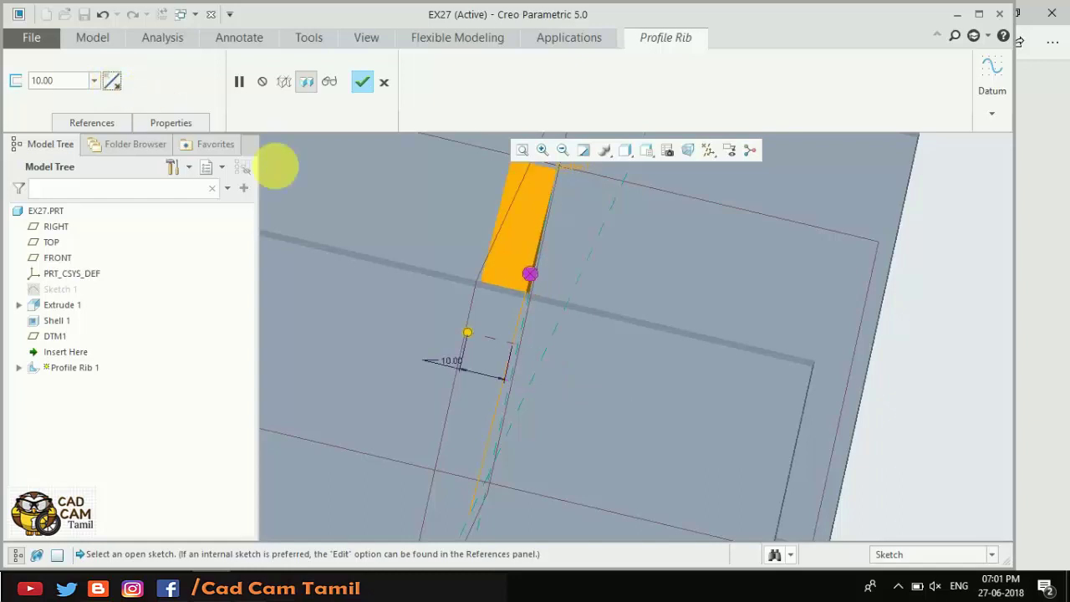
mouse_move(376, 222)
middle_down()
mouse_move(508, 282)
mouse_move(609, 255)
middle_up()
middle_drag(614, 301, 593, 296)
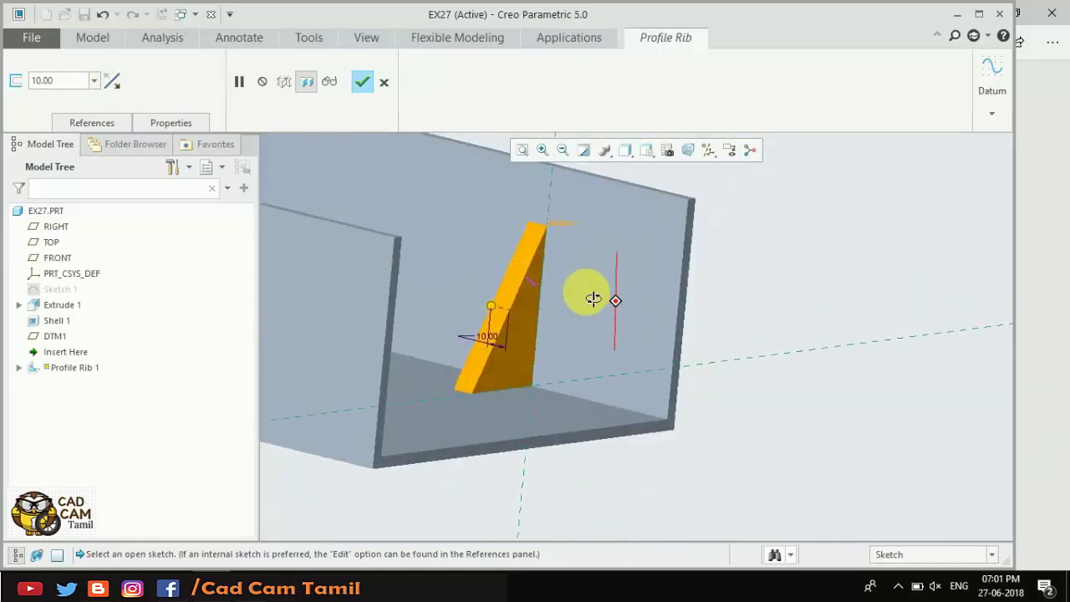
click(361, 81)
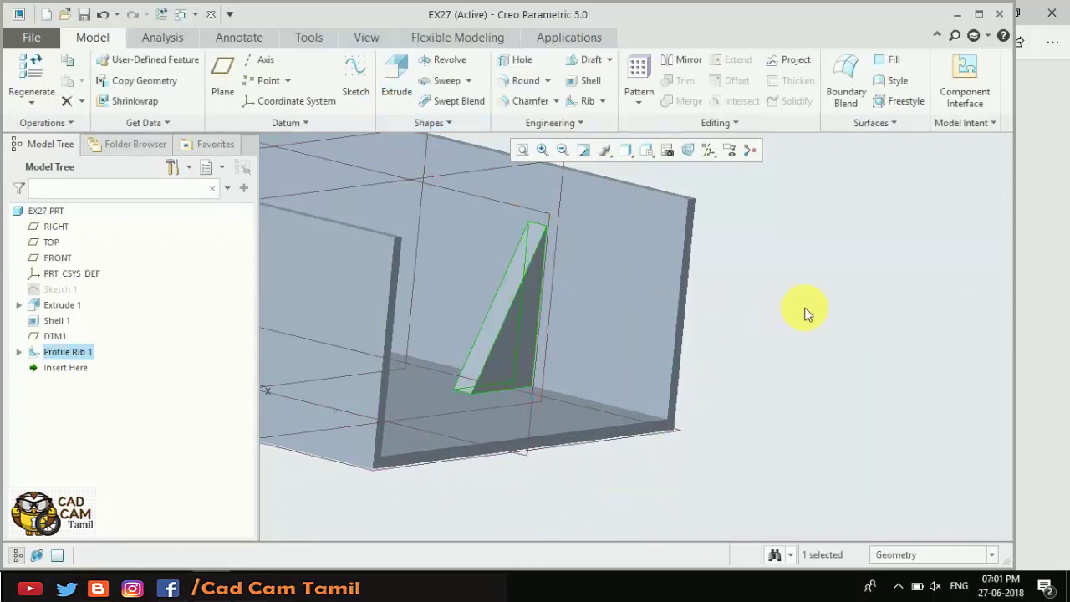
mouse_move(807, 313)
middle_down()
mouse_move(637, 423)
mouse_move(650, 416)
mouse_move(669, 438)
mouse_move(744, 425)
mouse_move(626, 390)
middle_up()
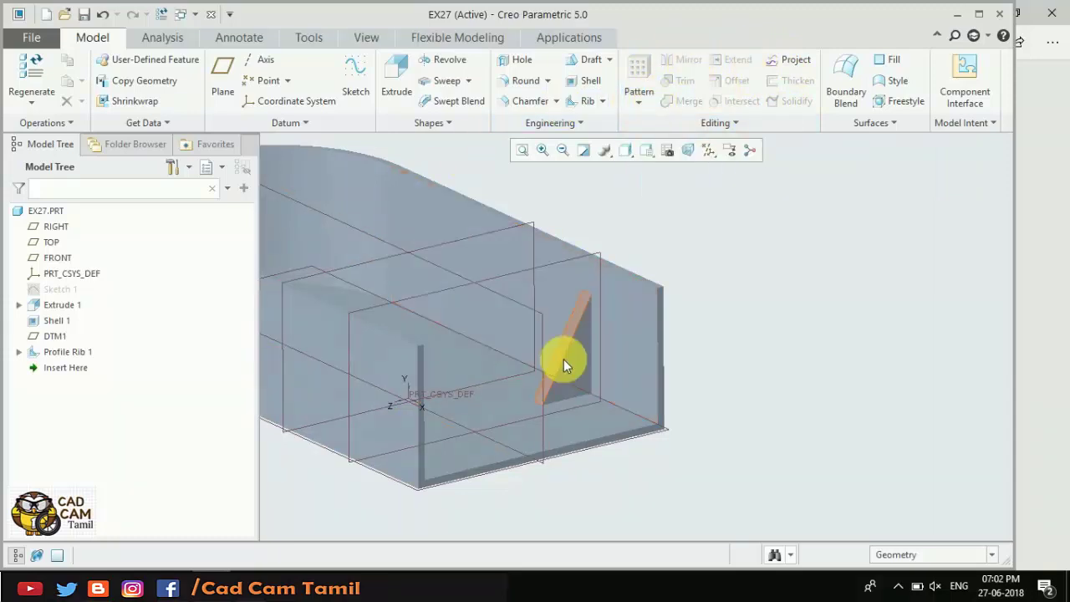
click(72, 352)
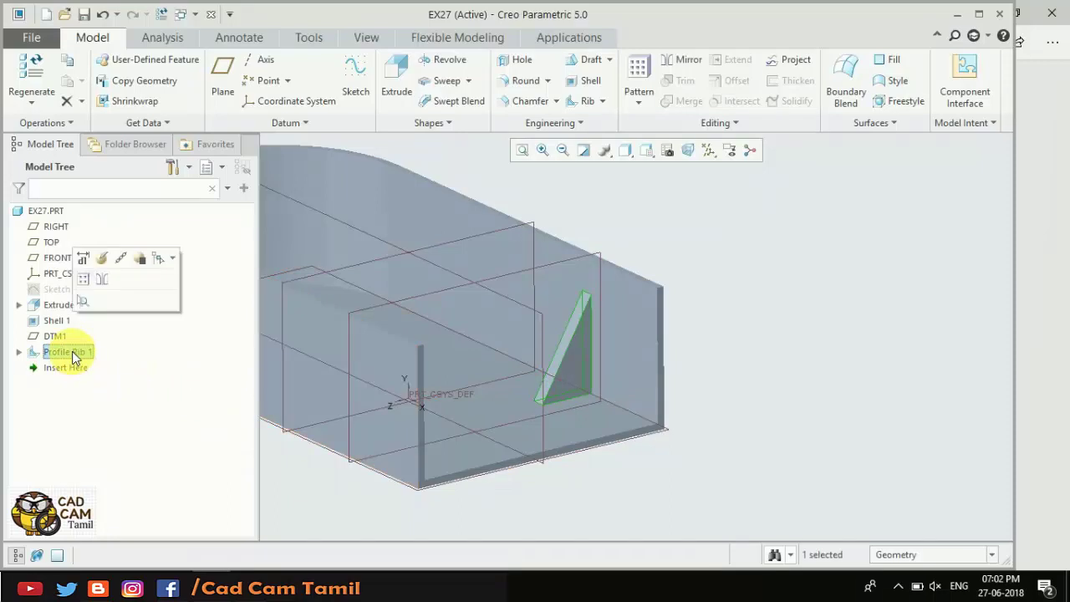
click(78, 353)
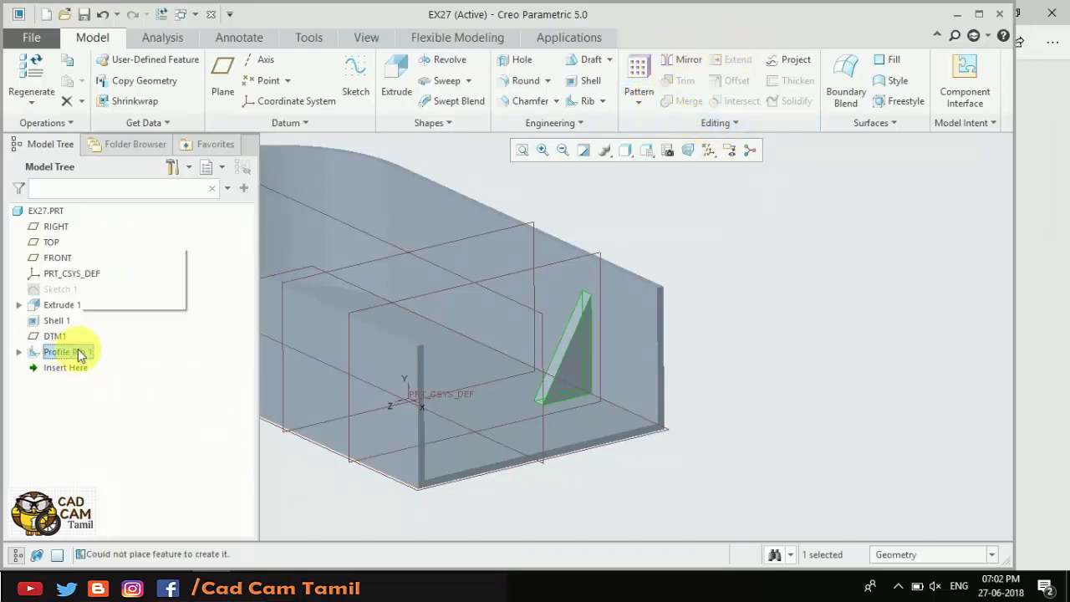
- Direction-pattern the rib along the side wall's bottom edge: 3 copies, 75 apart
click(640, 75)
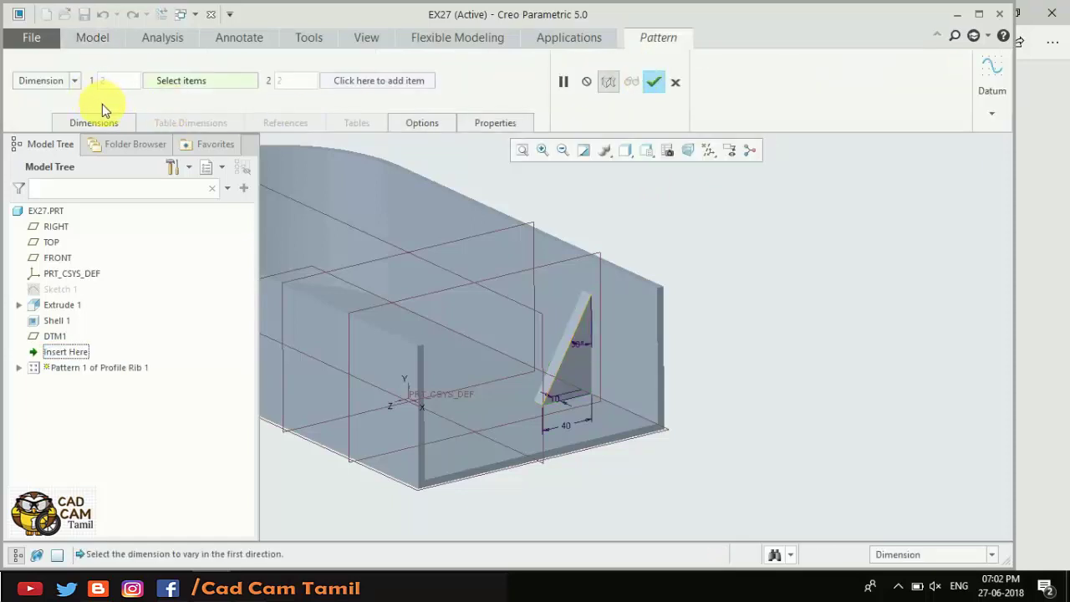
click(74, 80)
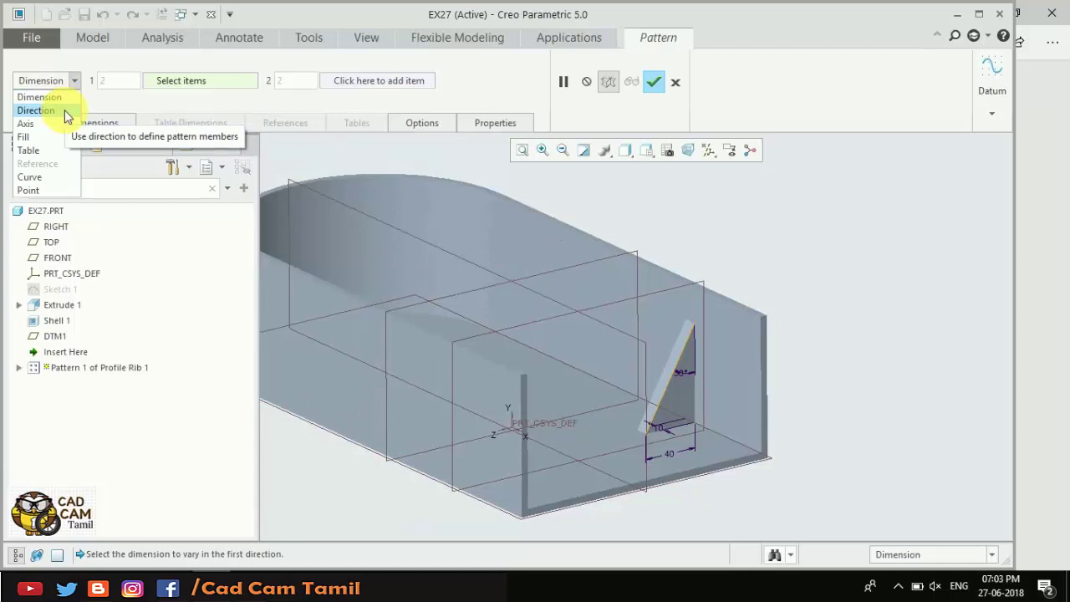
click(36, 111)
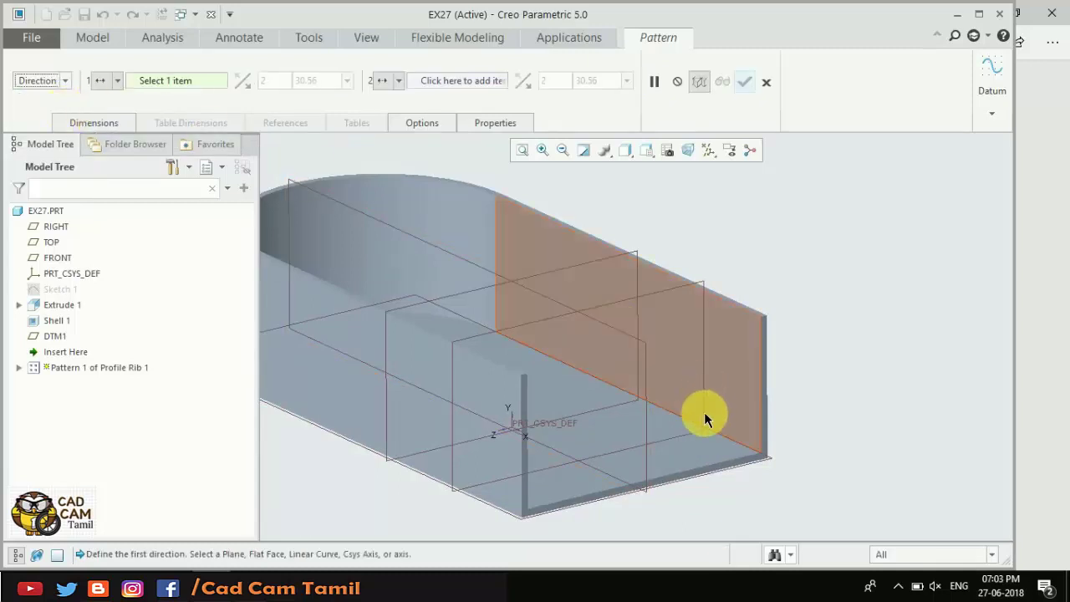
click(611, 389)
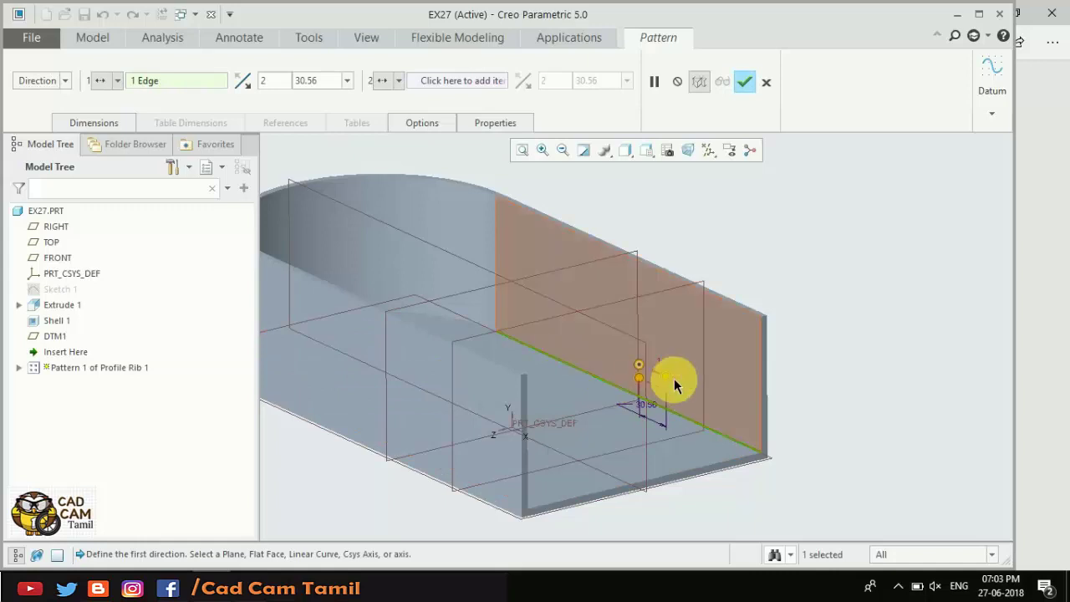
double_click(269, 80)
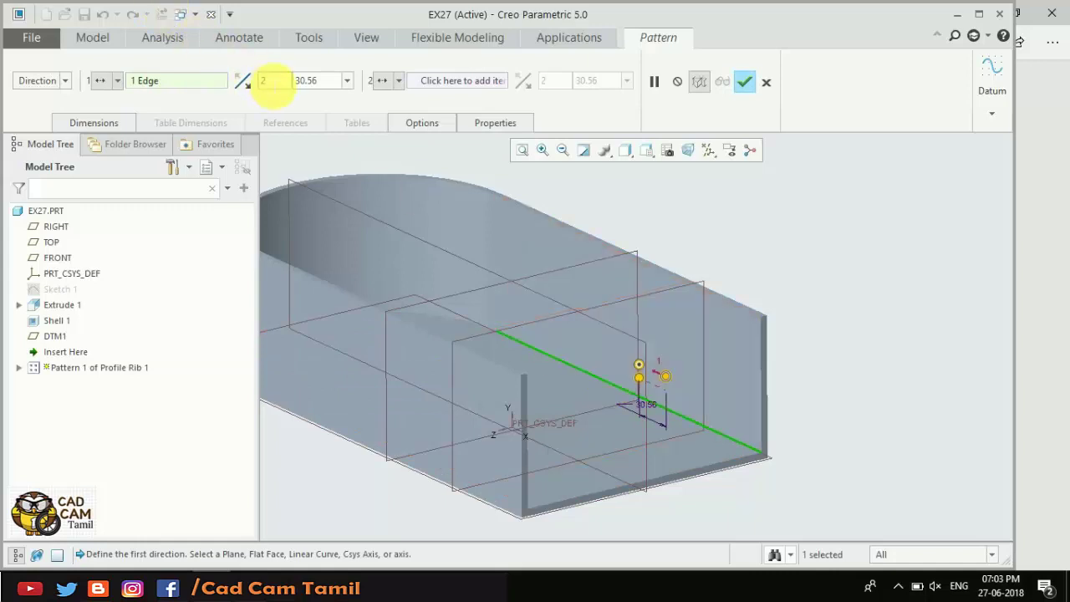
text(3)
key(Tab)
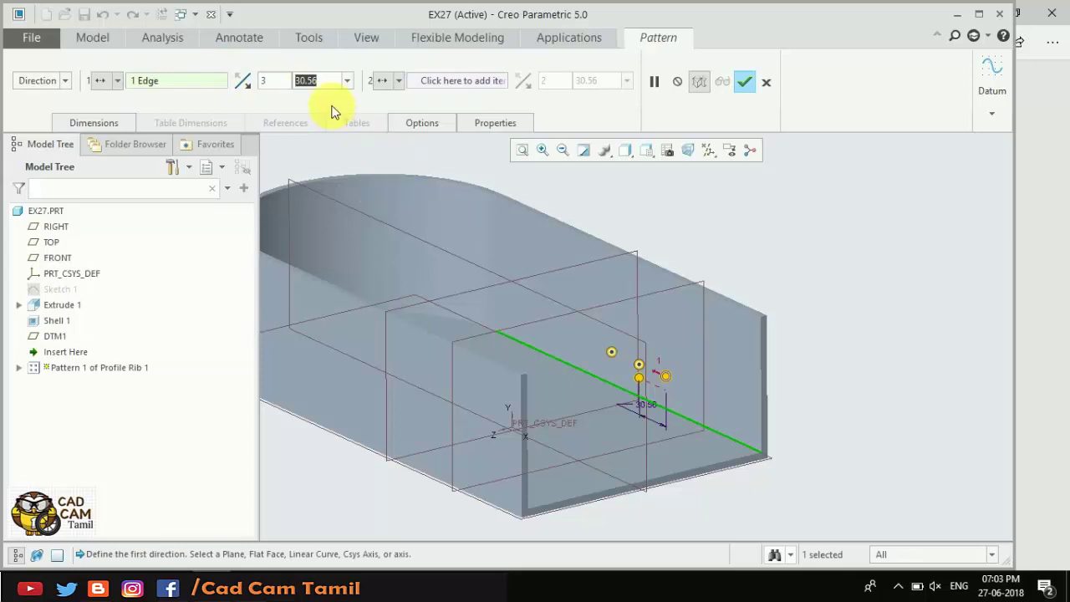
text(75)
key(Return)
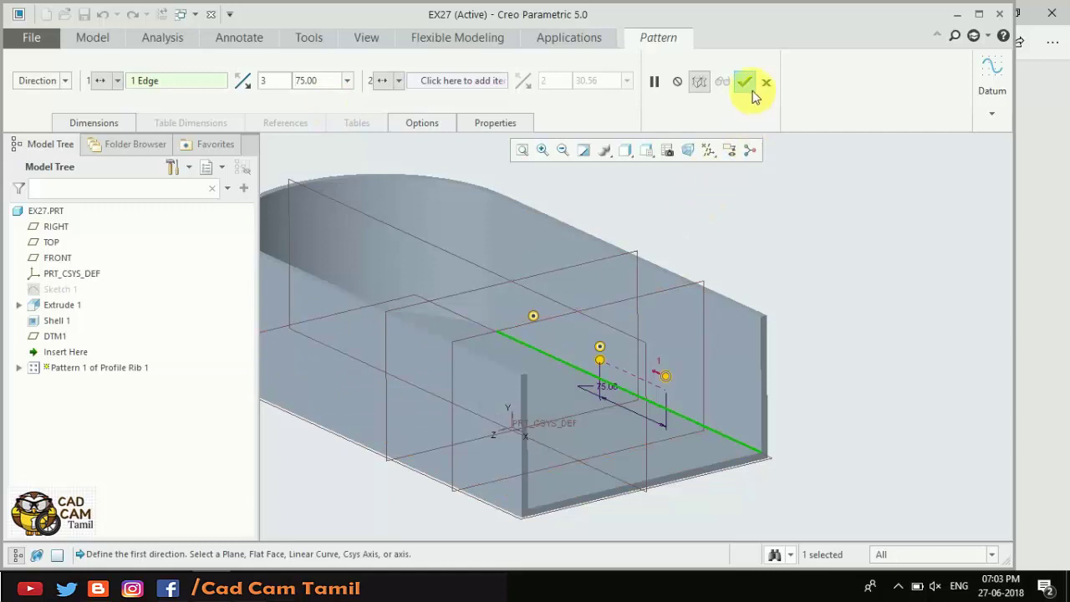
click(750, 89)
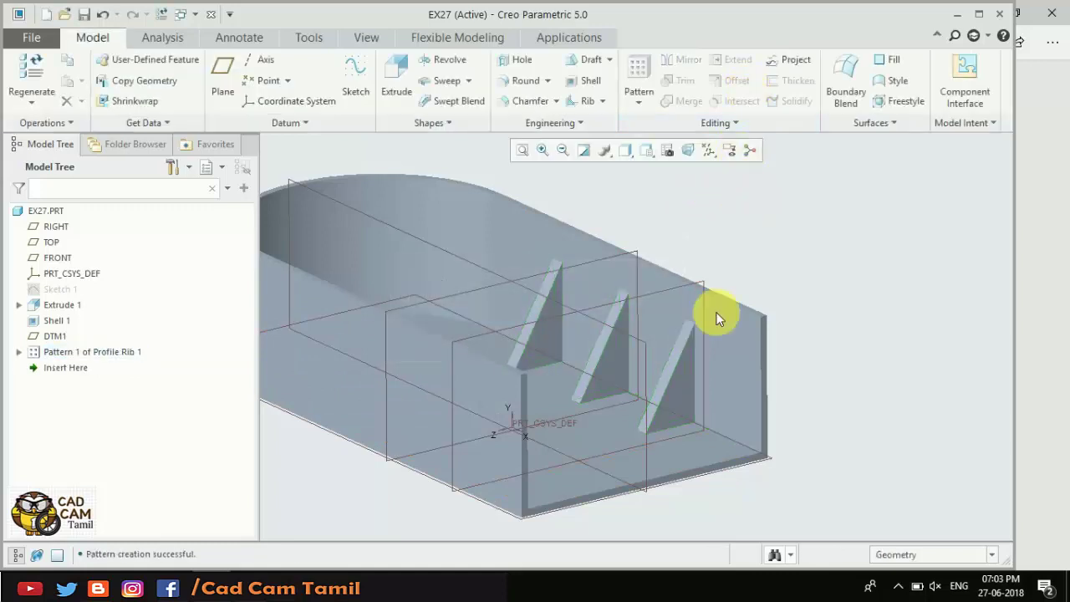
middle_drag(852, 271, 845, 277)
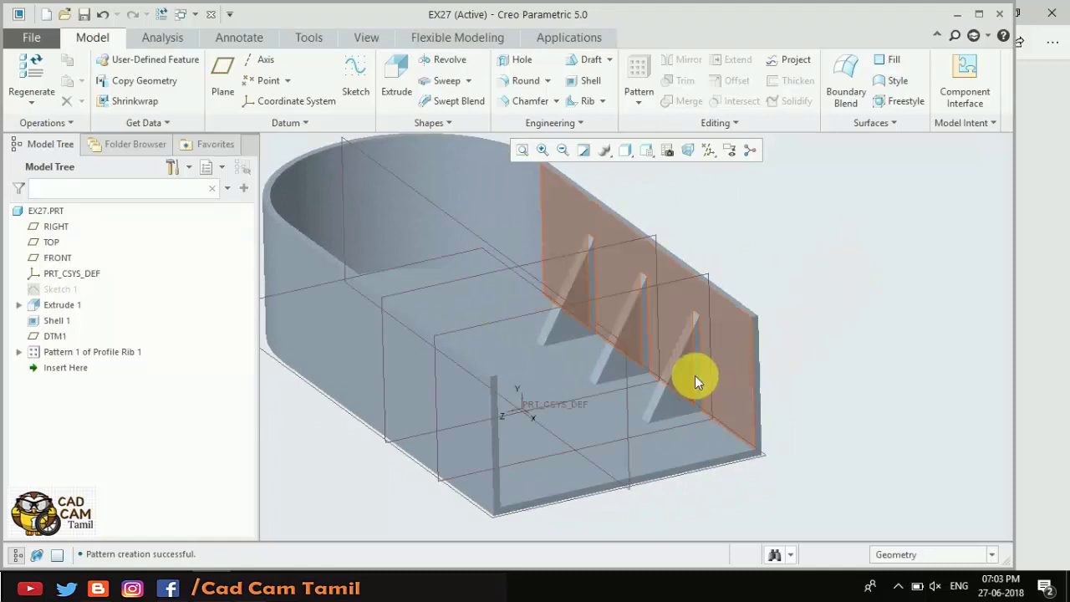
middle_drag(638, 370, 643, 368)
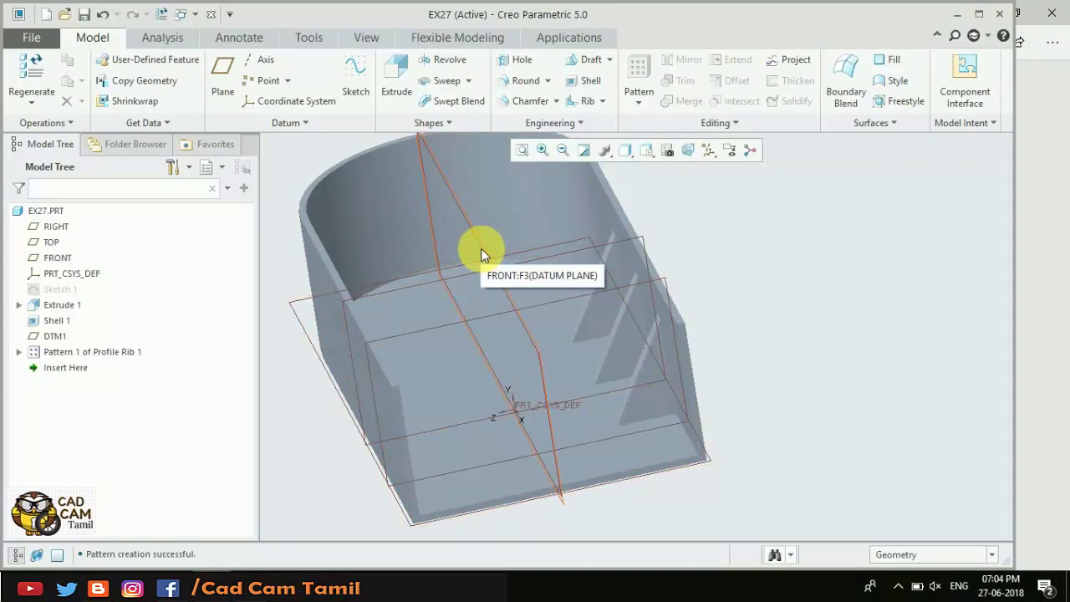
click(481, 251)
middle_drag(482, 262, 472, 344)
scroll(473, 343, up, 2)
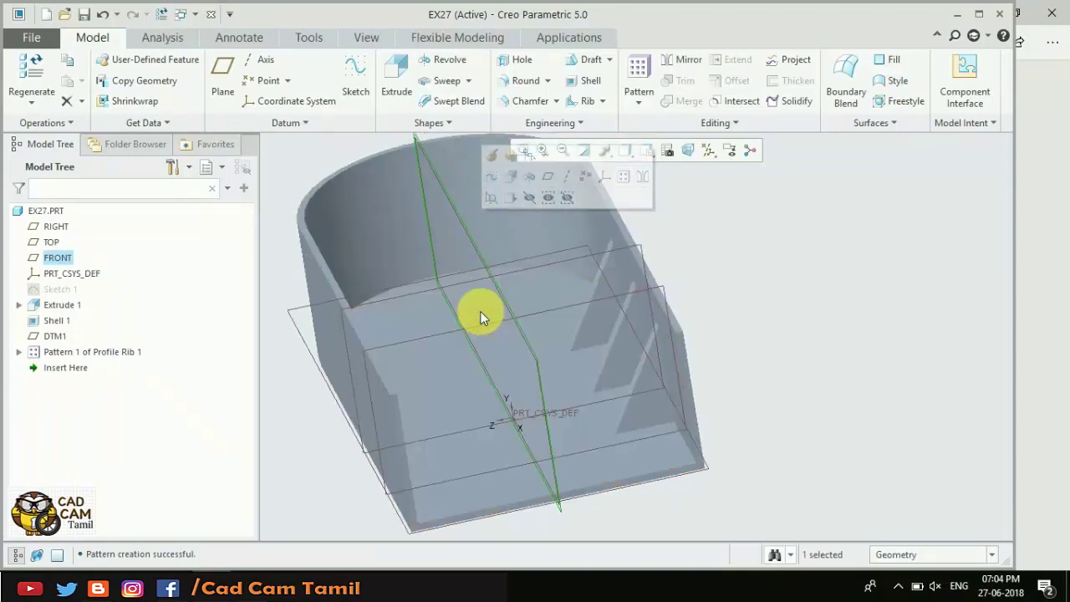
click(747, 256)
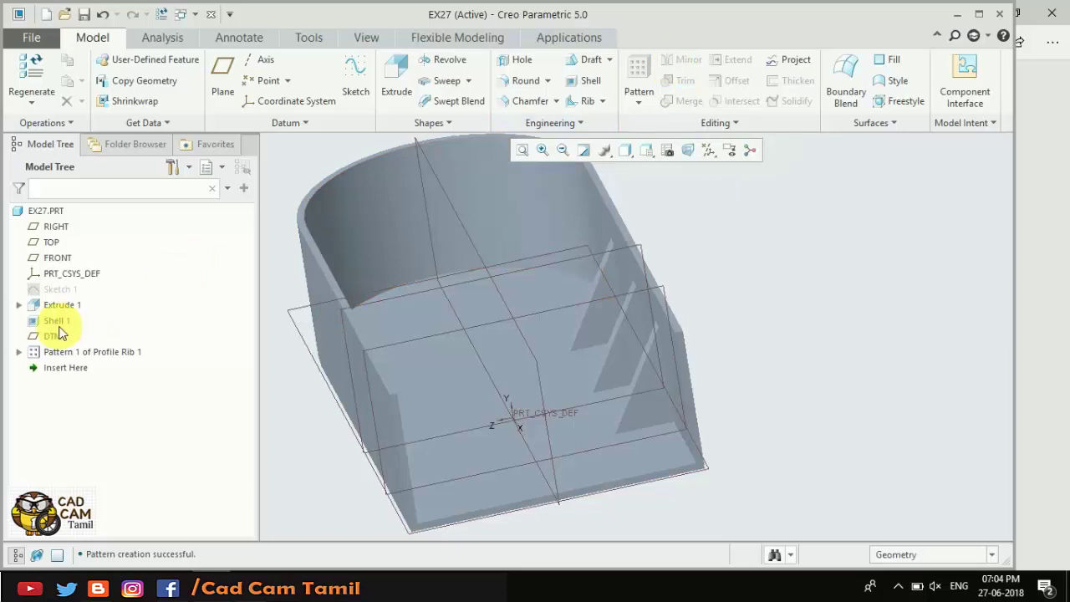
click(57, 353)
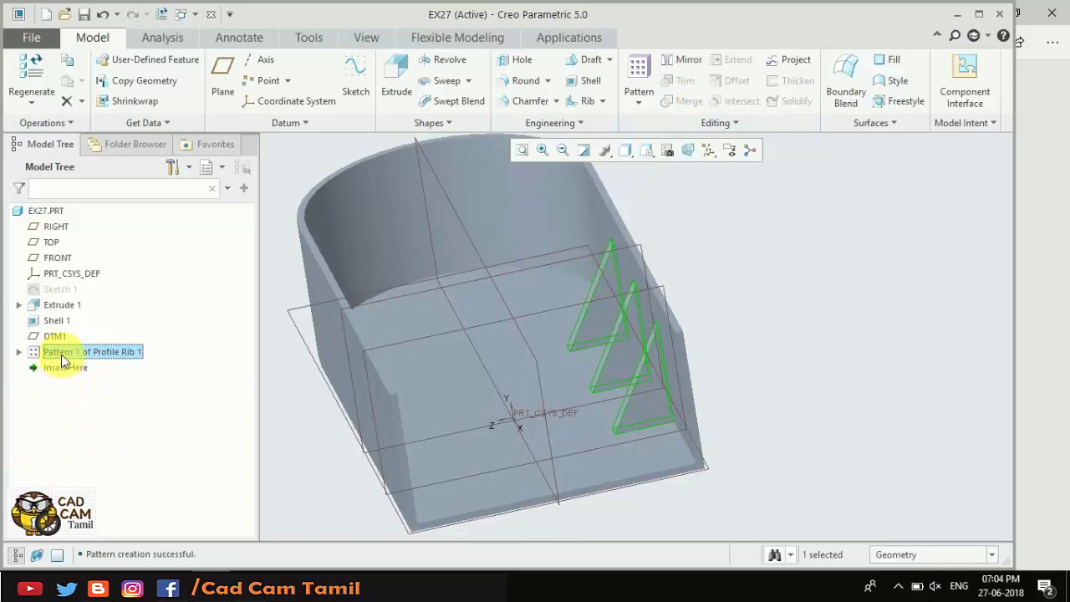
click(291, 468)
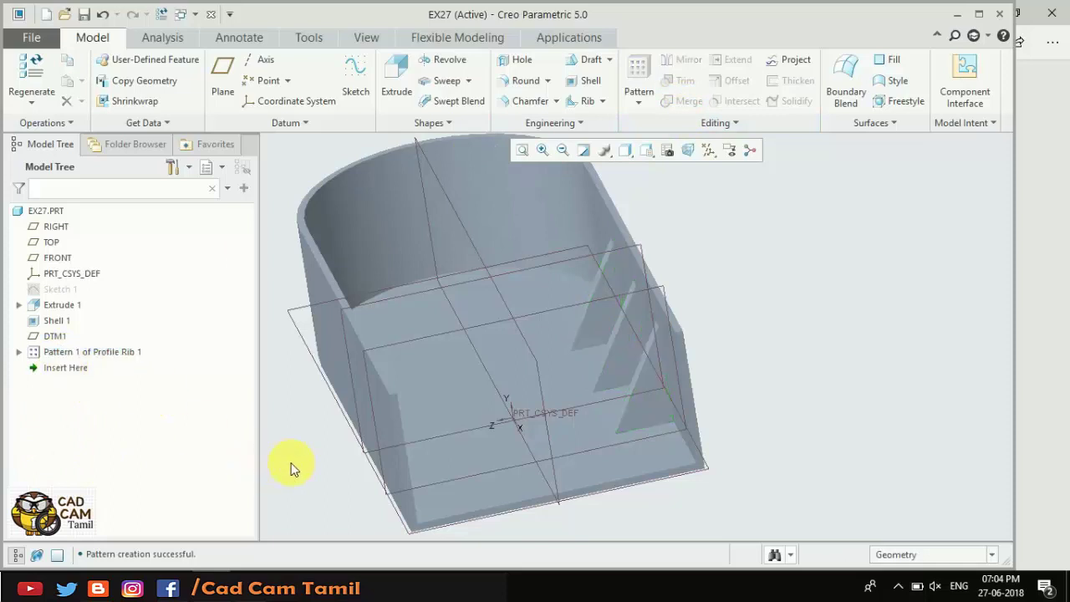
click(65, 355)
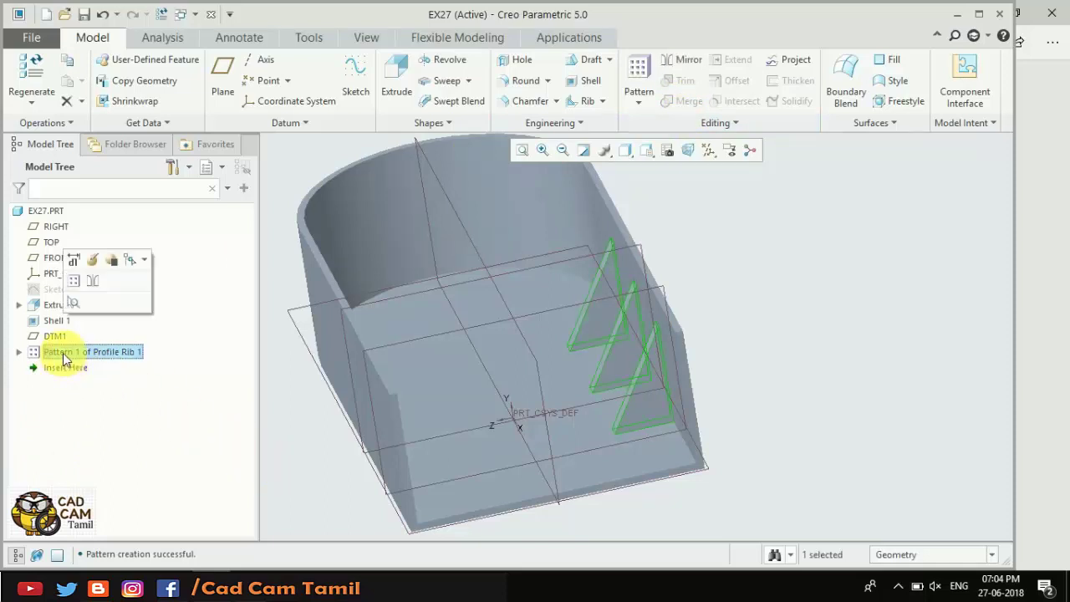
- Mirror the three-rib pattern across the FRONT datum plane onto the opposite side wall
click(96, 282)
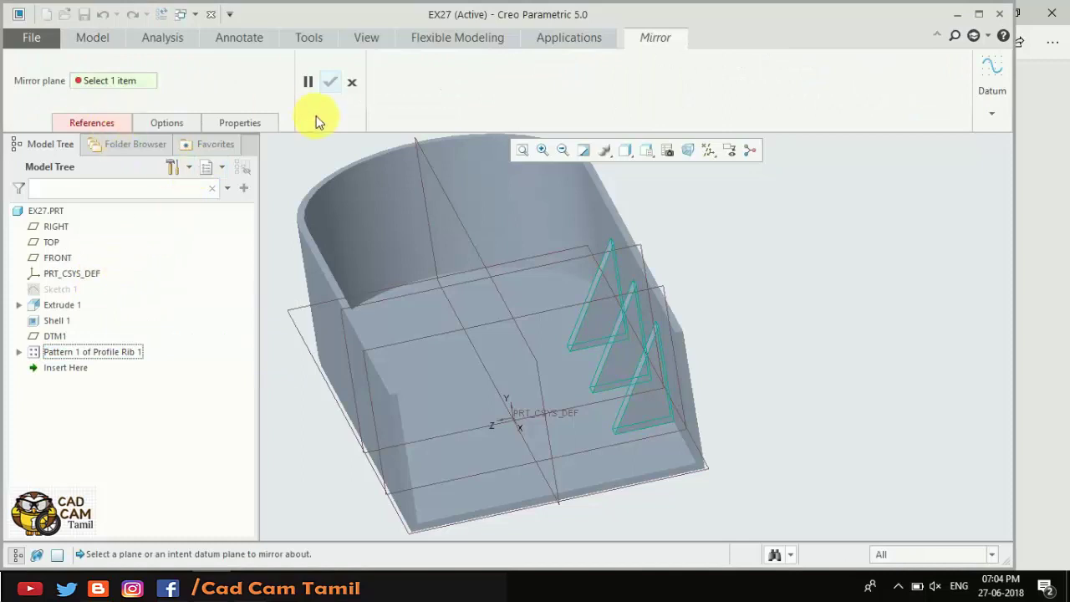
click(456, 221)
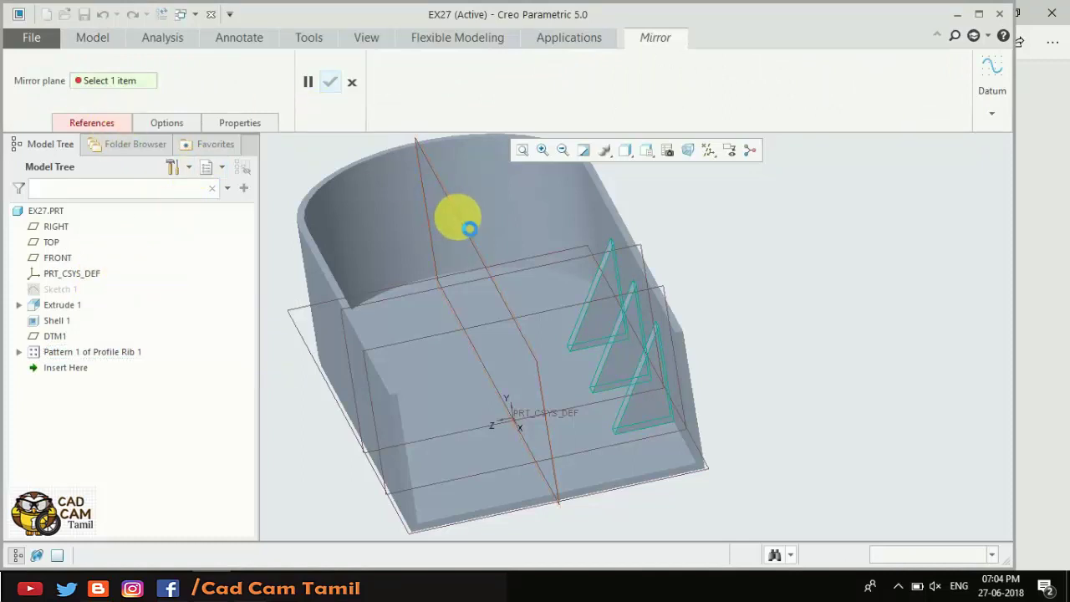
middle_drag(458, 221, 410, 347)
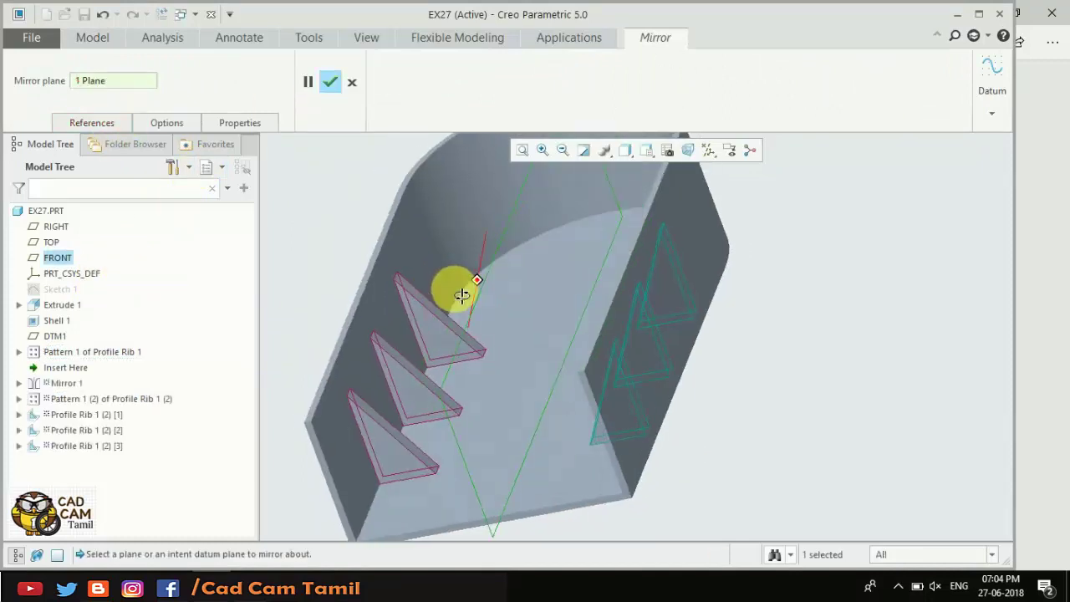
click(330, 81)
- Switch the display style to wireframe and hide the datum planes
click(719, 359)
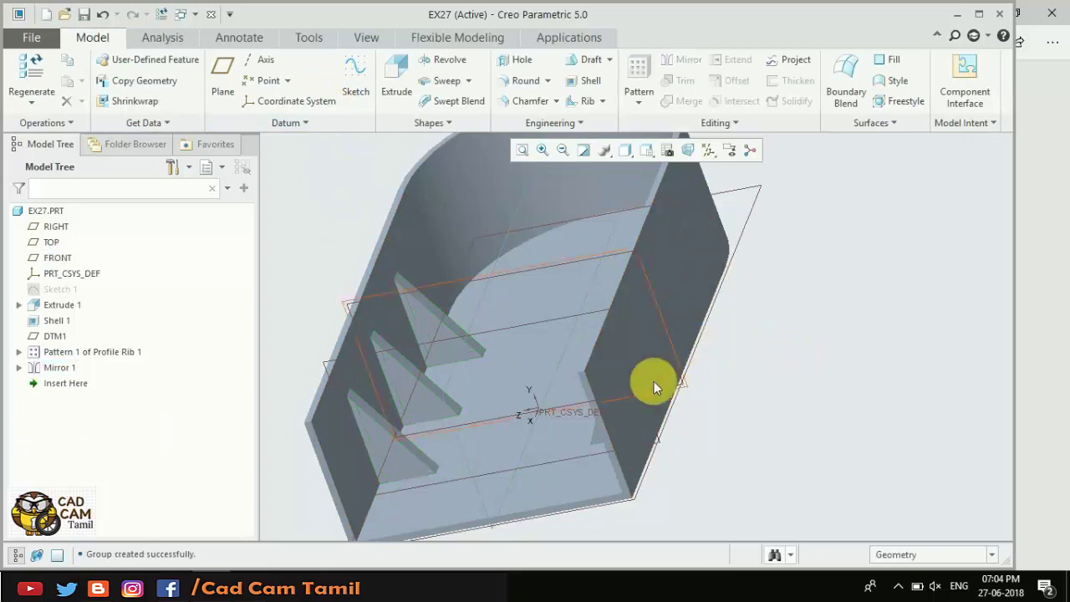
mouse_move(650, 377)
middle_down()
mouse_move(673, 372)
mouse_move(661, 318)
middle_up()
scroll(661, 318, down, 3)
click(635, 157)
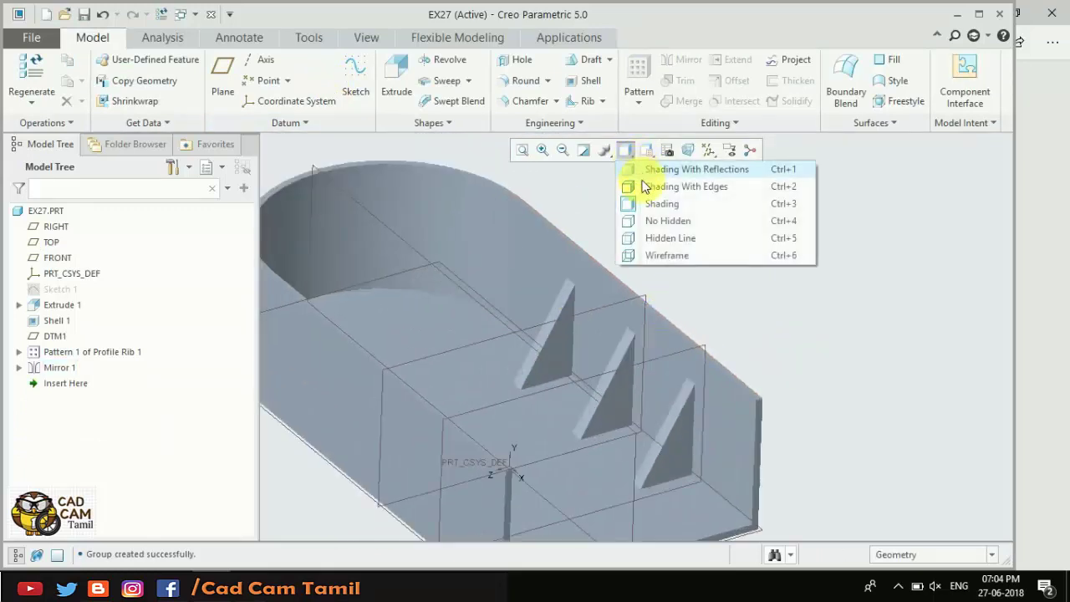
click(663, 255)
scroll(770, 311, up, 3)
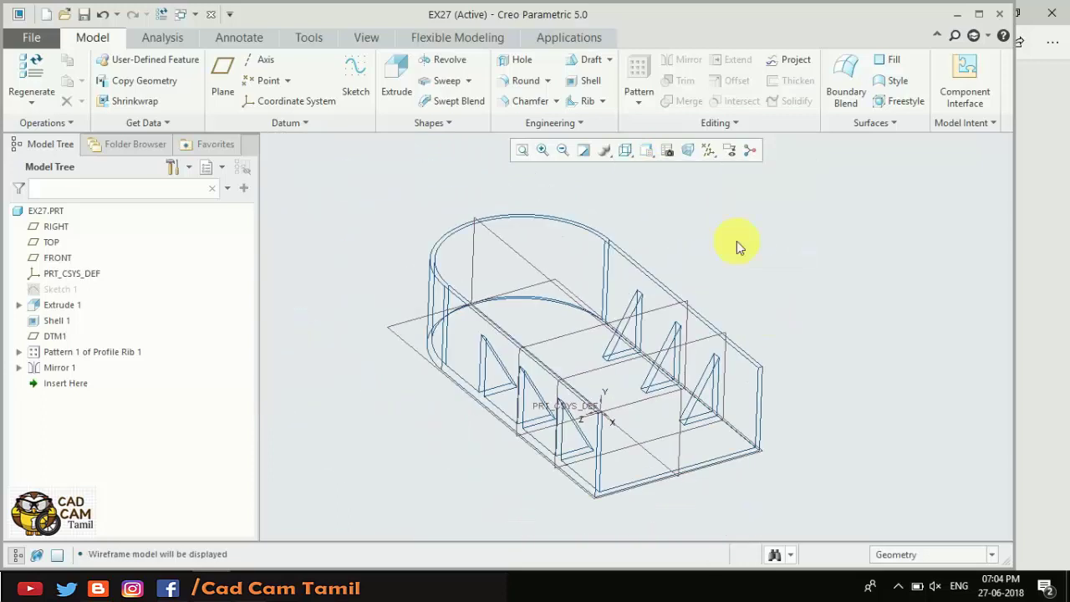
click(708, 151)
click(724, 169)
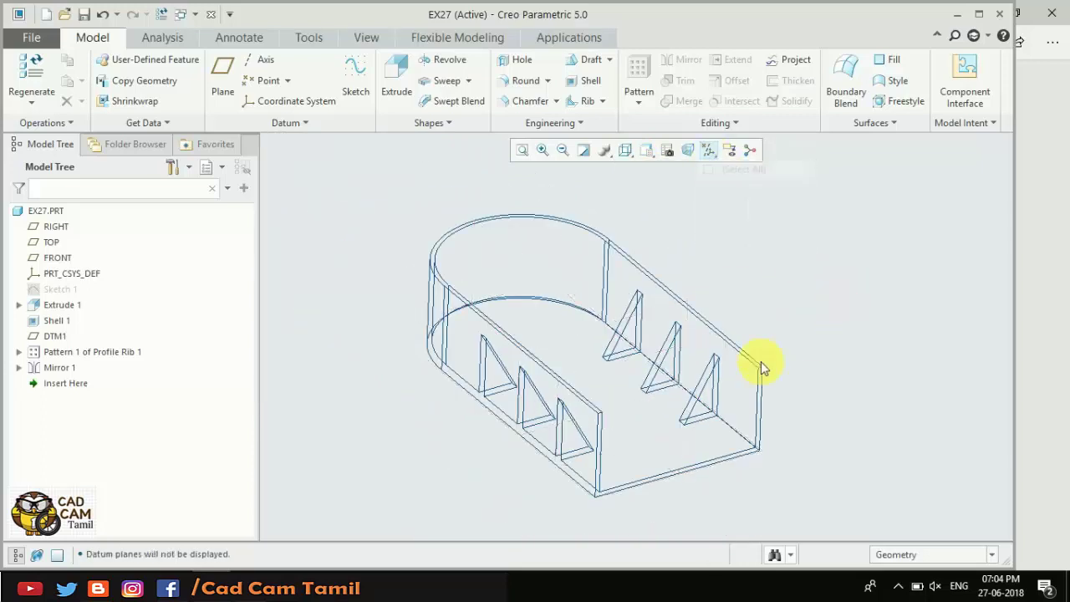
scroll(761, 361, up, 1)
- Try shading with reflections, then settle on plain shading and inspect the tray's interior
mouse_move(749, 357)
middle_down()
mouse_move(769, 353)
mouse_move(754, 370)
middle_up()
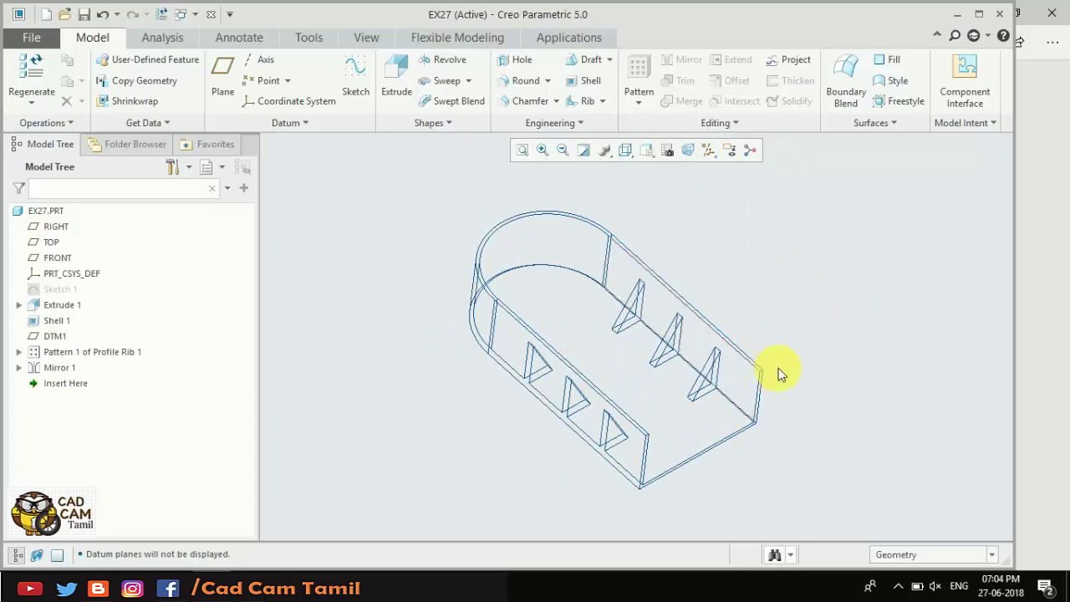
scroll(778, 373, down, 3)
scroll(778, 373, up, 2)
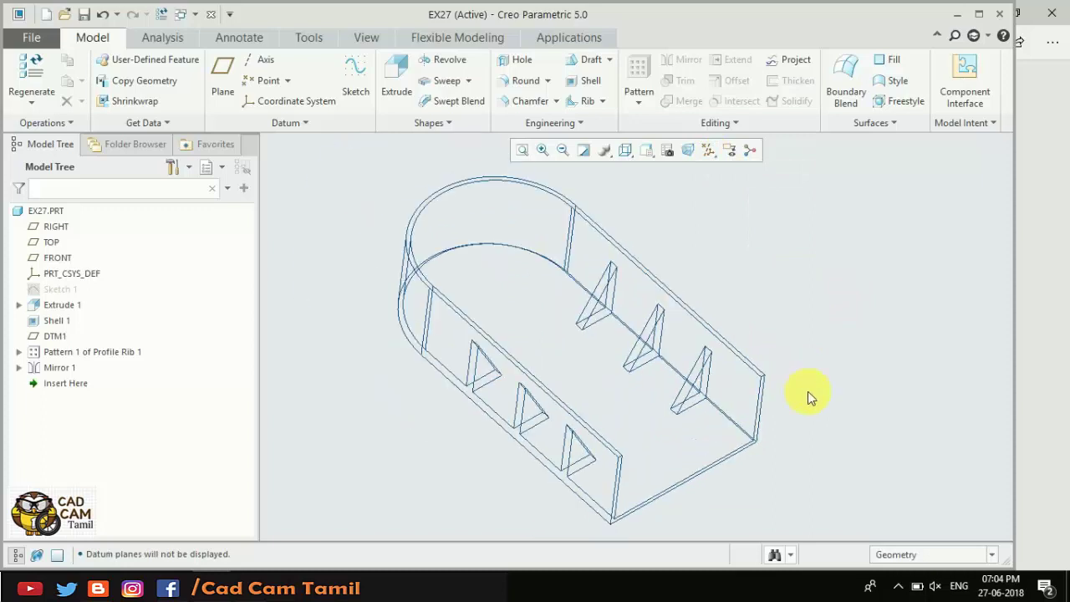
click(626, 150)
click(645, 174)
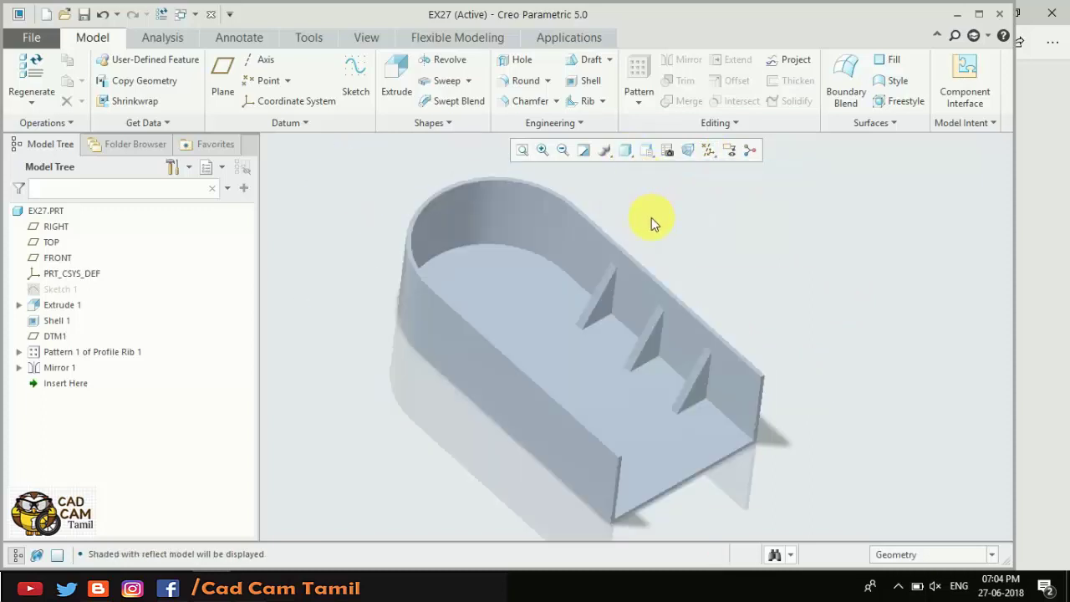
click(628, 152)
click(650, 205)
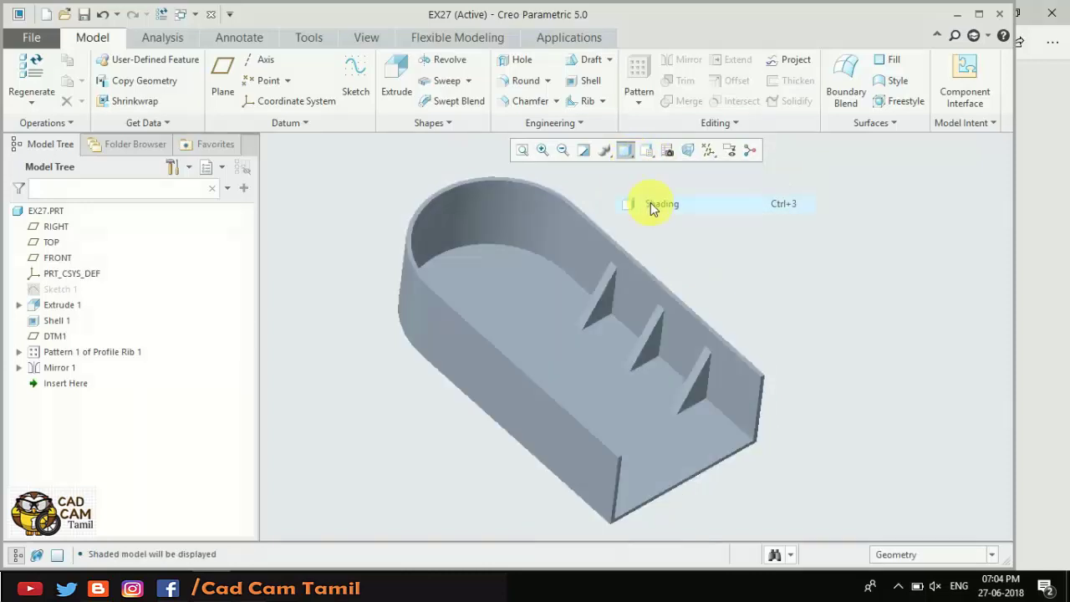
middle_drag(660, 238, 657, 264)
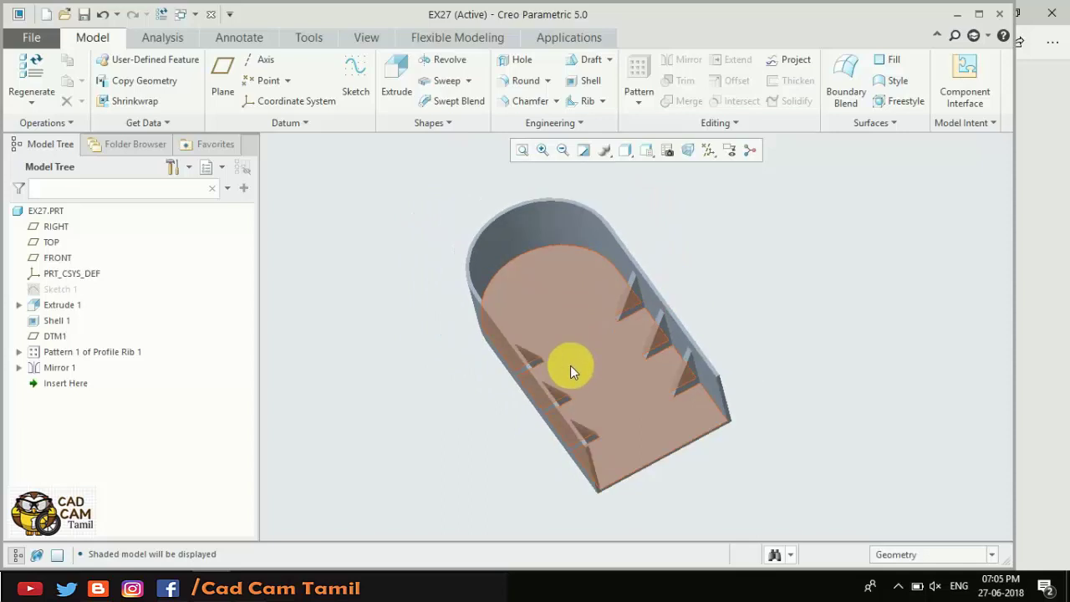
click(570, 365)
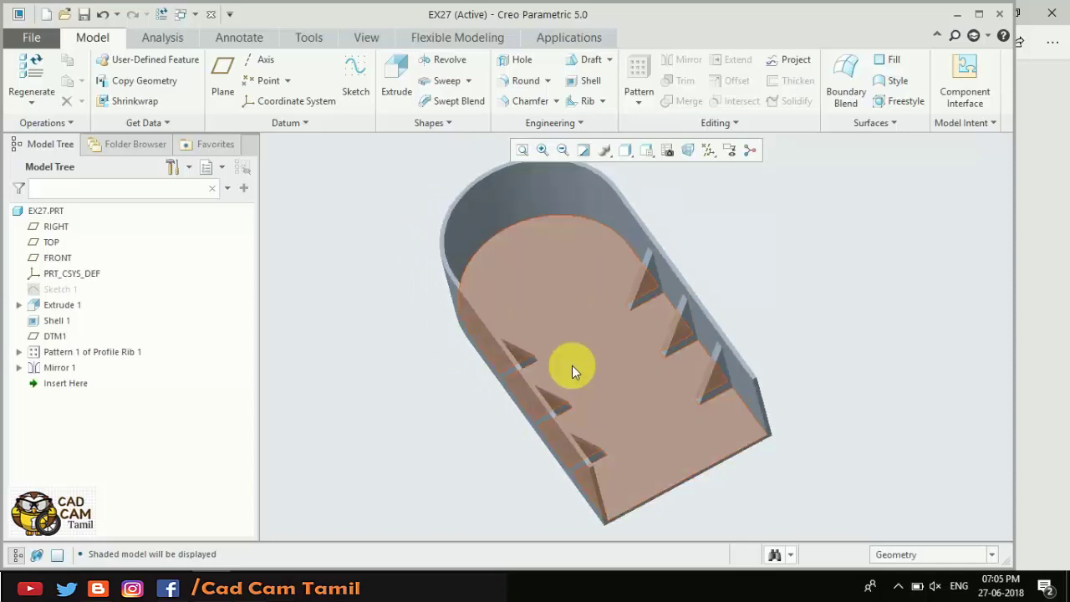